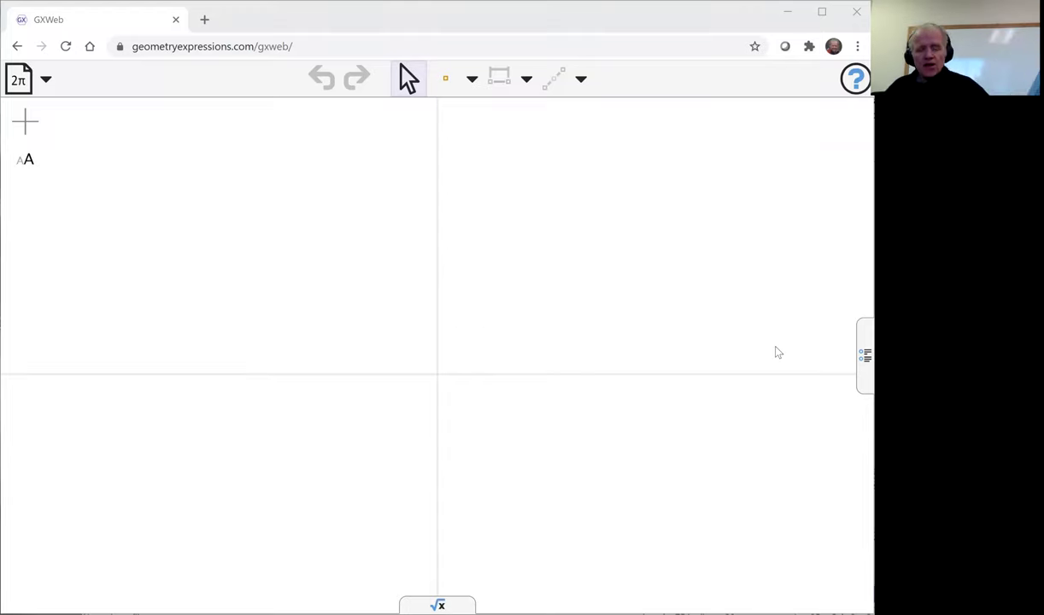
Step: Draw segment AB starting at the origin A and ending at point B
left_click(473, 85)
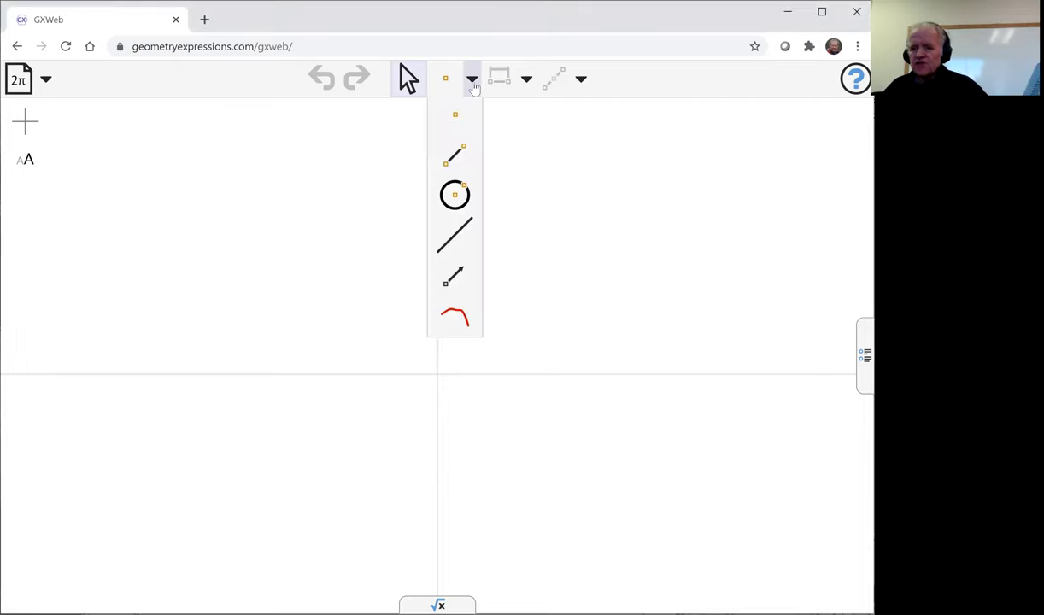
left_click(469, 160)
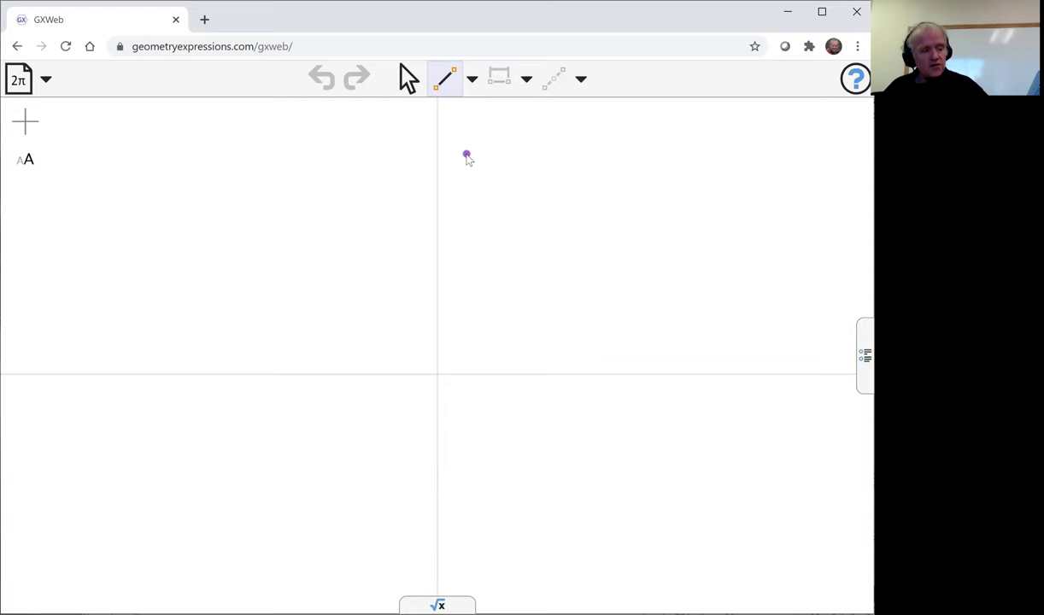
left_click(439, 375)
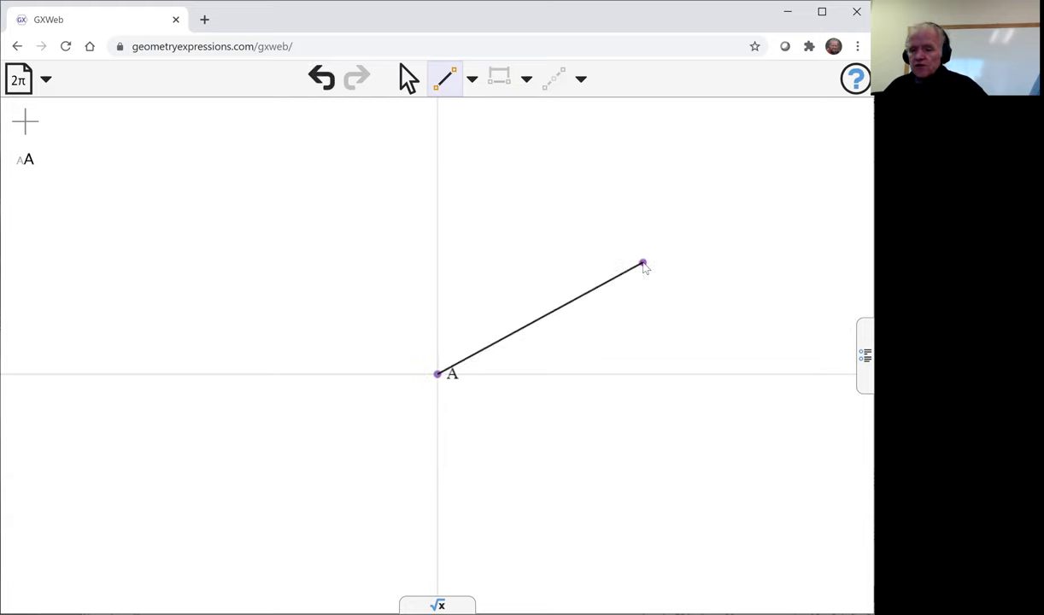
left_click(644, 264)
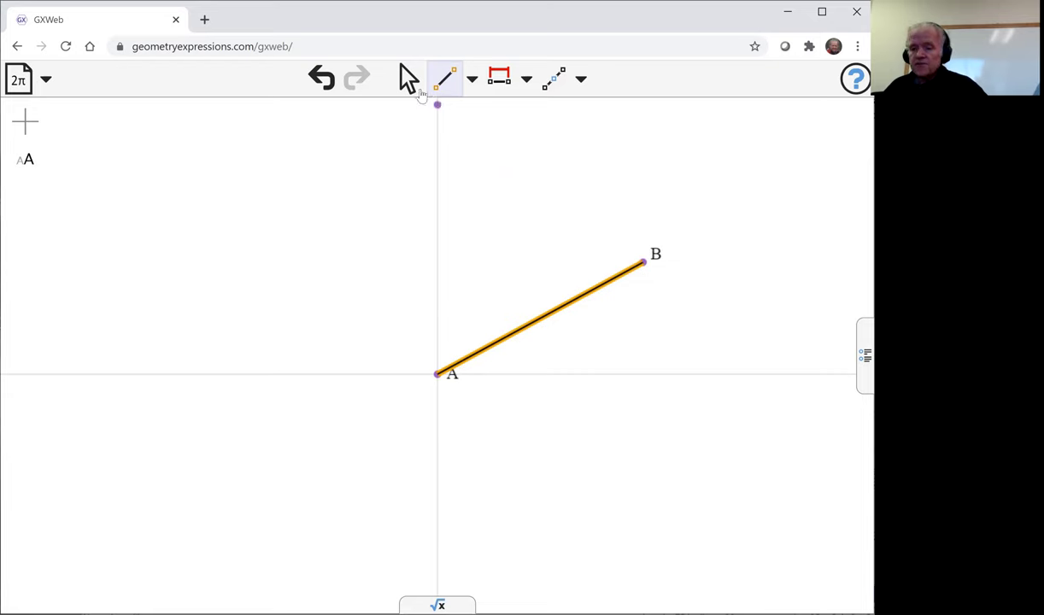
Step: Constrain AB to length a and to angle θ from the x-axis
left_click(420, 93)
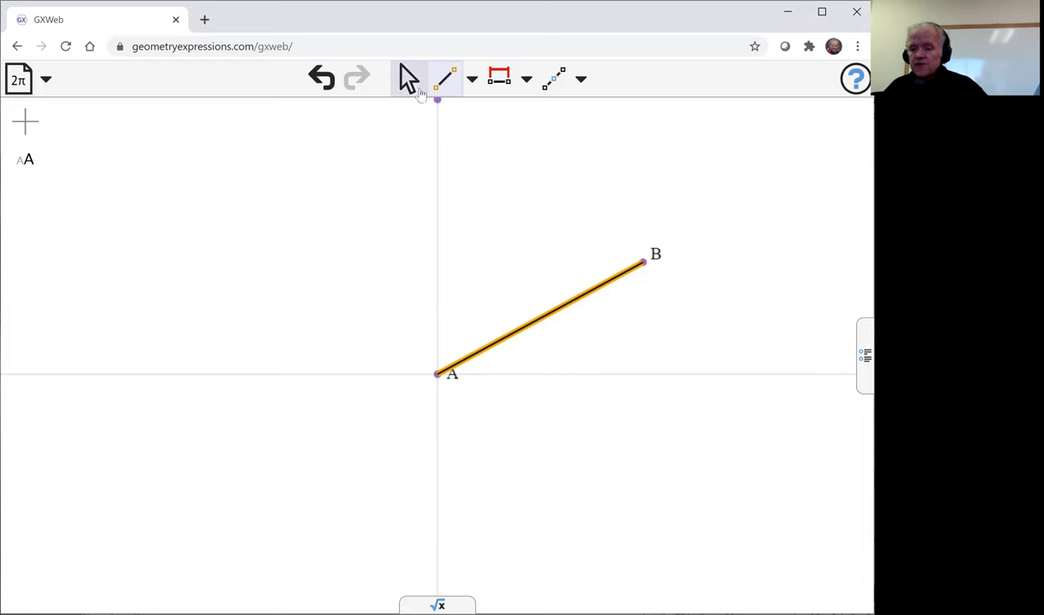
left_click(567, 311)
left_click(499, 78)
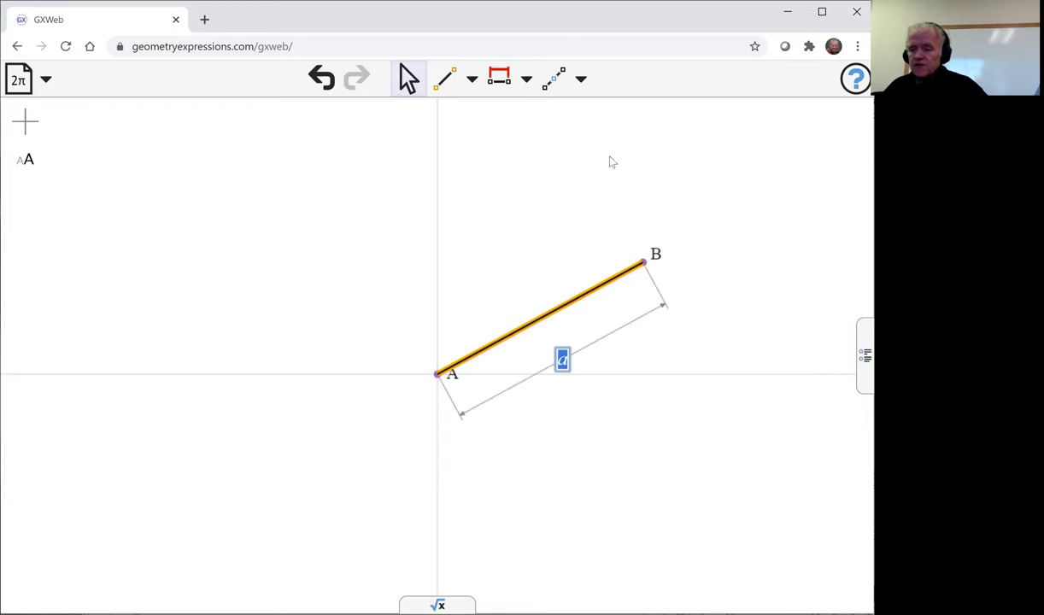
left_click(699, 186)
left_click(572, 309)
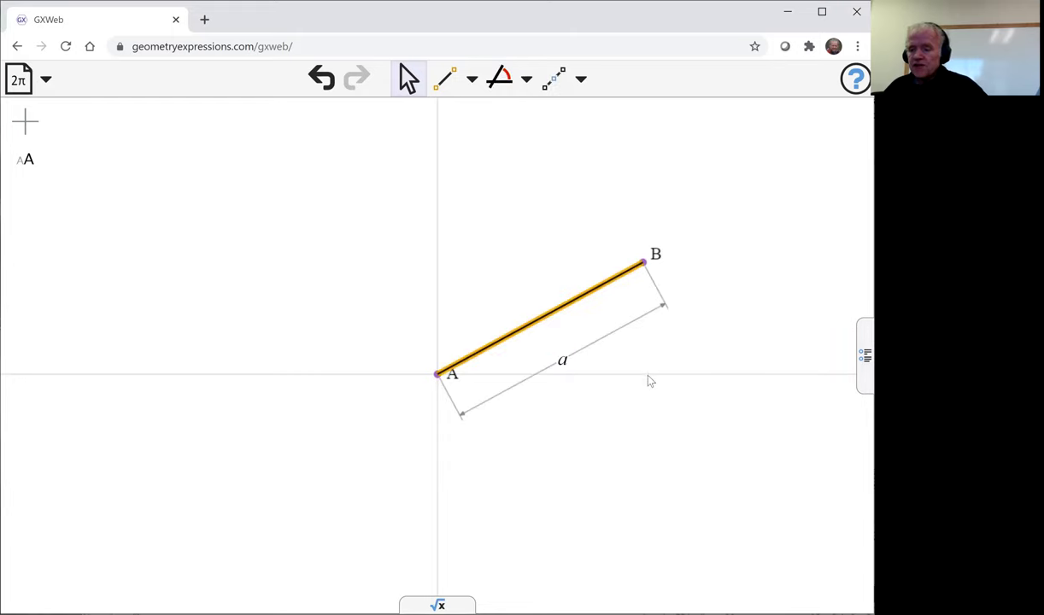
left_click(649, 375, "shift")
left_click(501, 78)
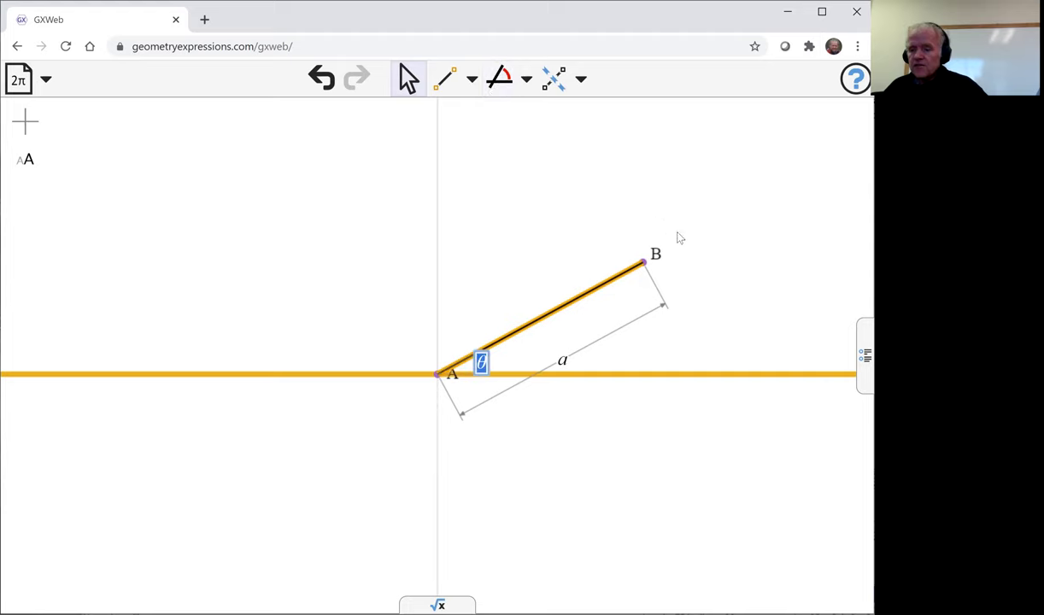
left_click(696, 243)
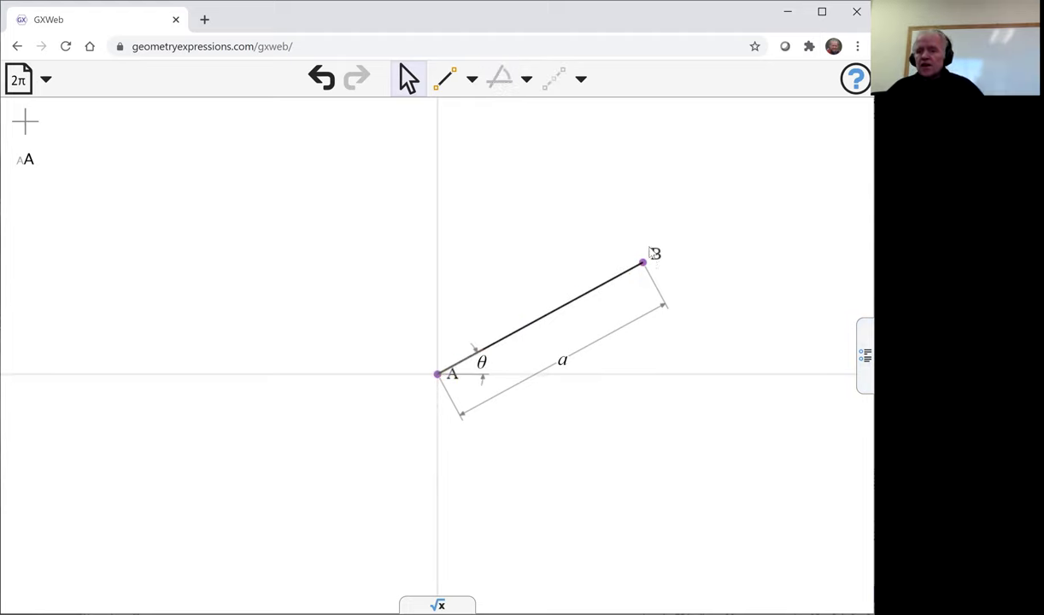
Step: Draw segment BC ending at C on the x-axis, and constrain distance AC to b
left_click(440, 95)
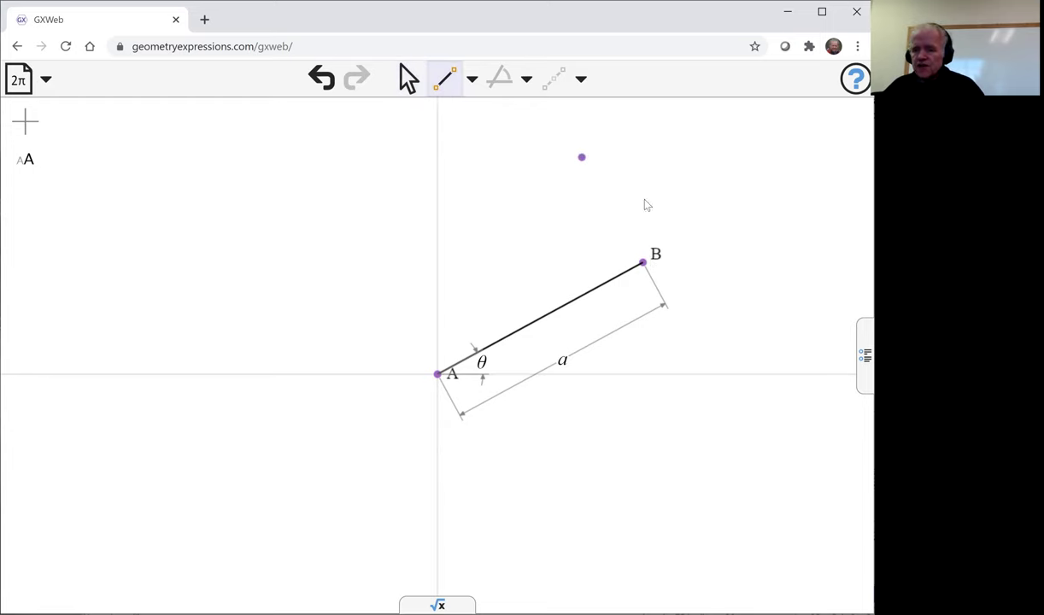
mouse_move(643, 263)
left_mouse_down()
mouse_move(733, 375)
mouse_move(767, 373)
left_mouse_up()
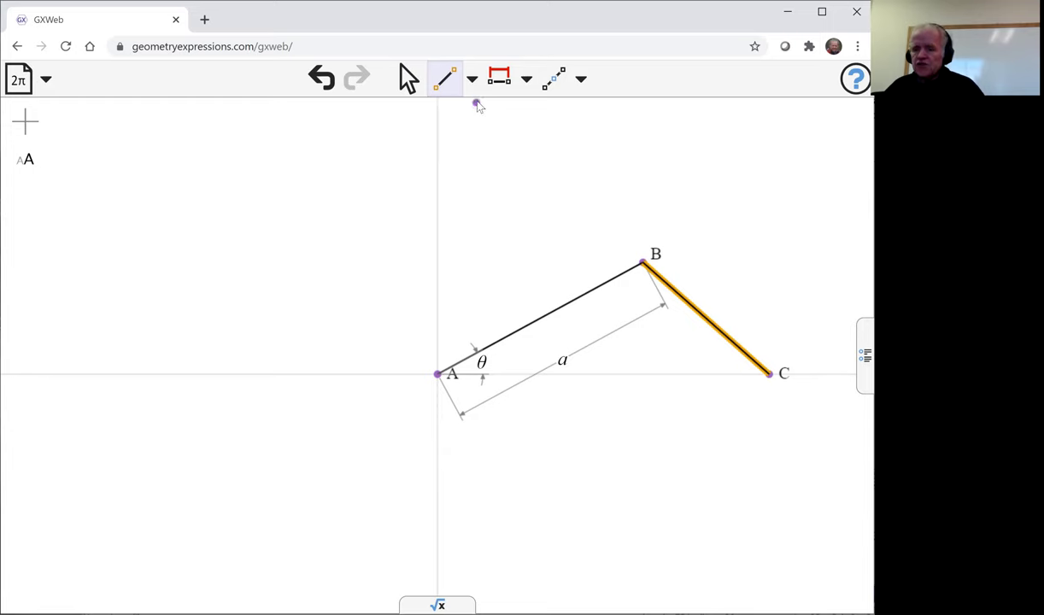
left_click(409, 86)
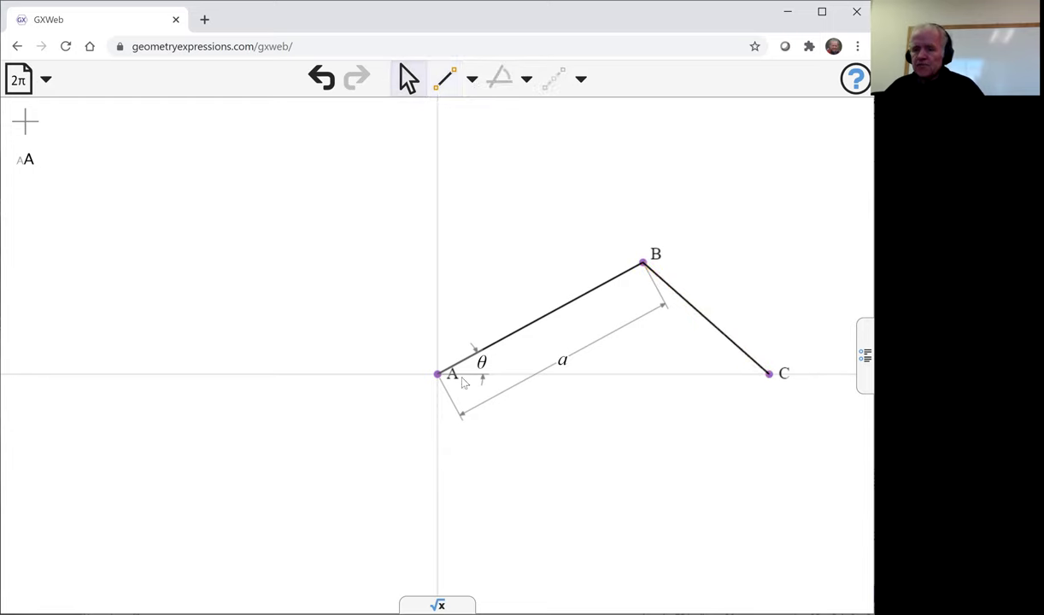
left_click(439, 375)
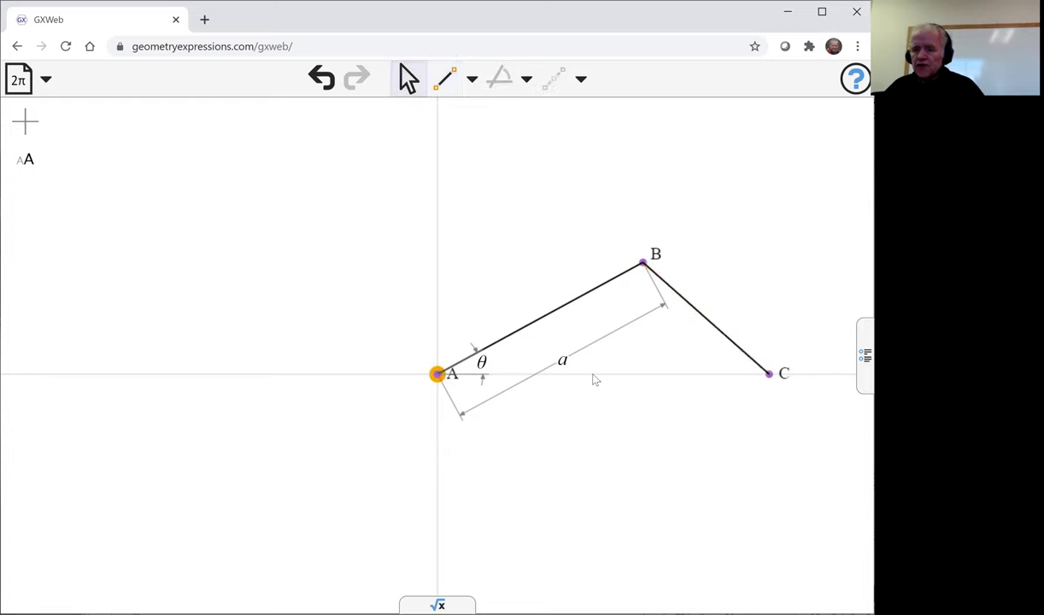
left_click(769, 376)
left_click(499, 78)
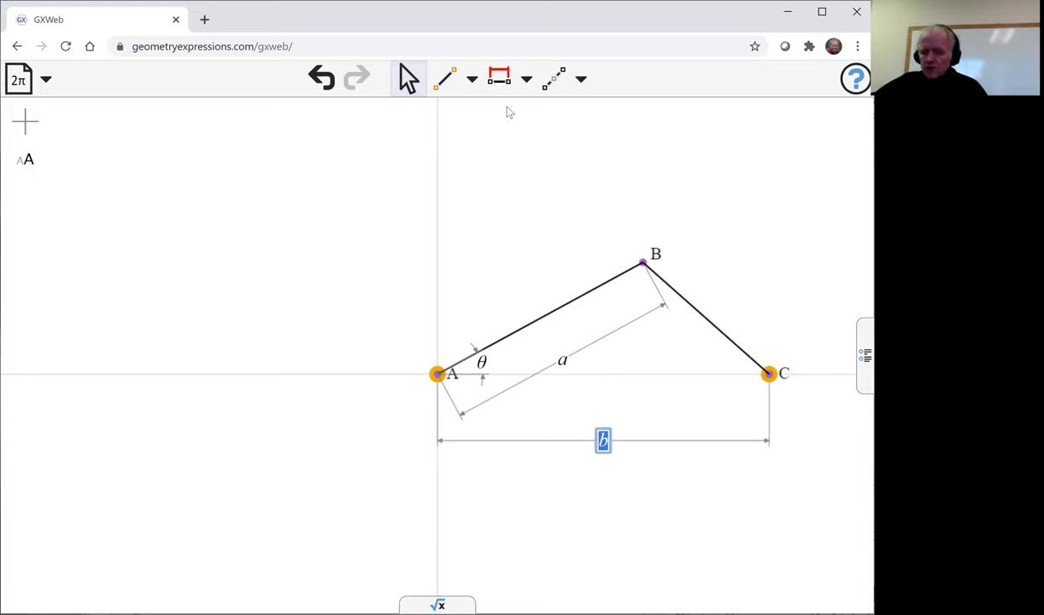
key("Return")
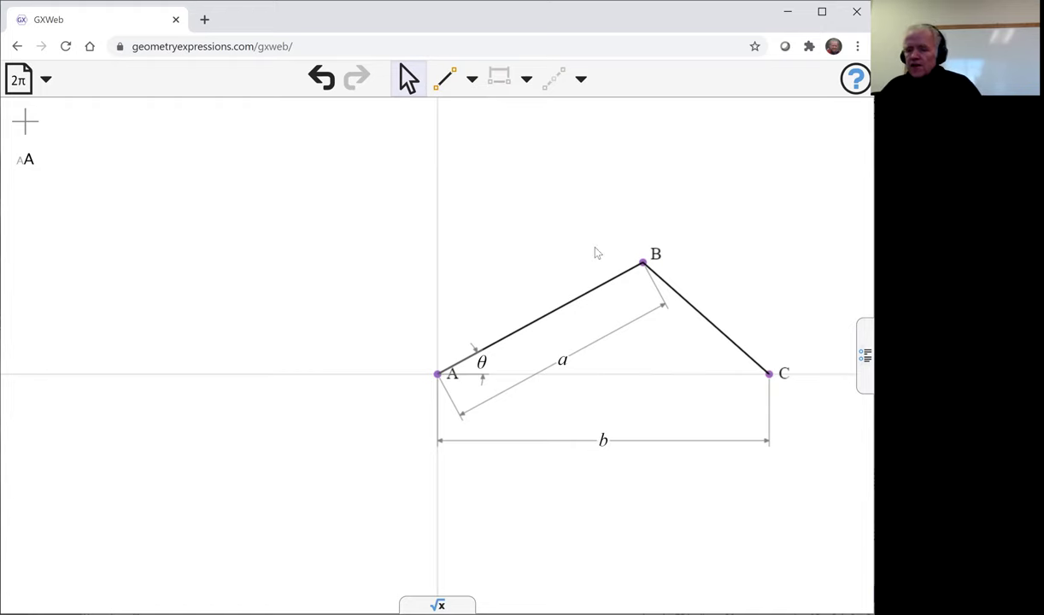
Step: Add a line through B perpendicular to BC, then drag B to confirm it follows
left_click(692, 307)
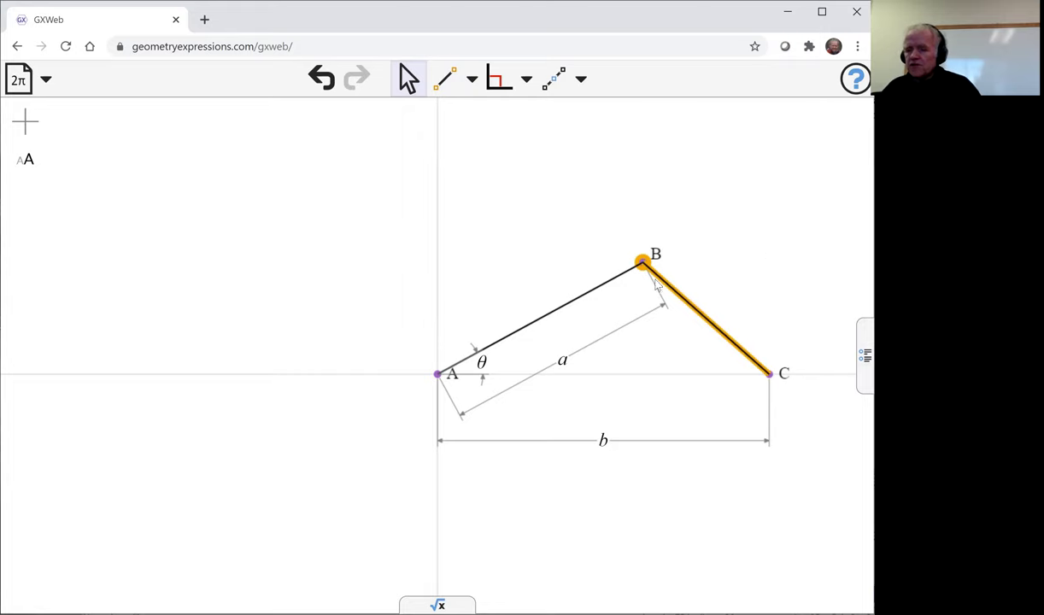
left_click(493, 76)
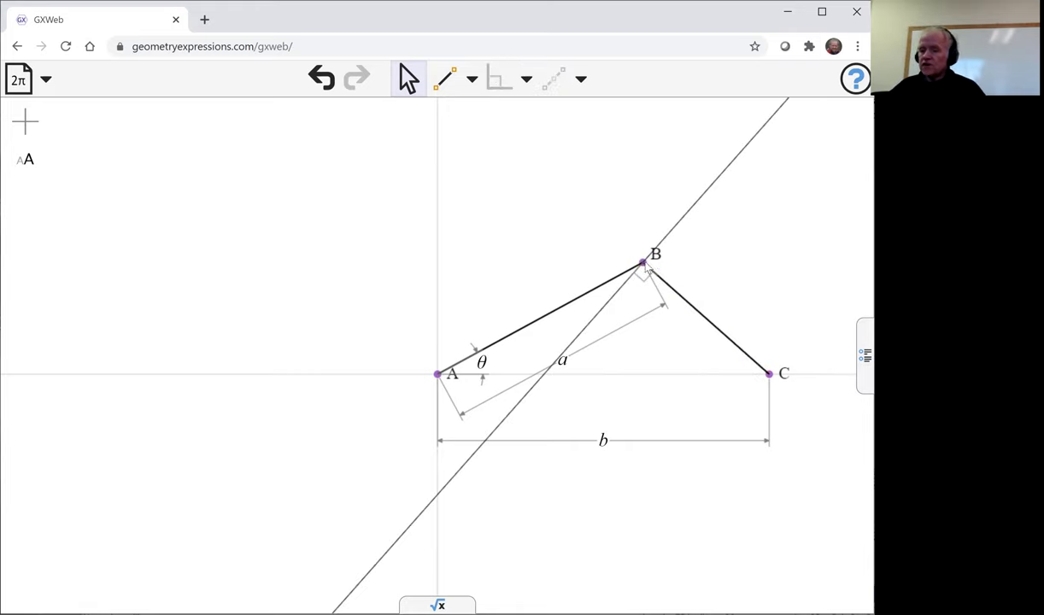
left_click_drag(645, 269, 714, 302)
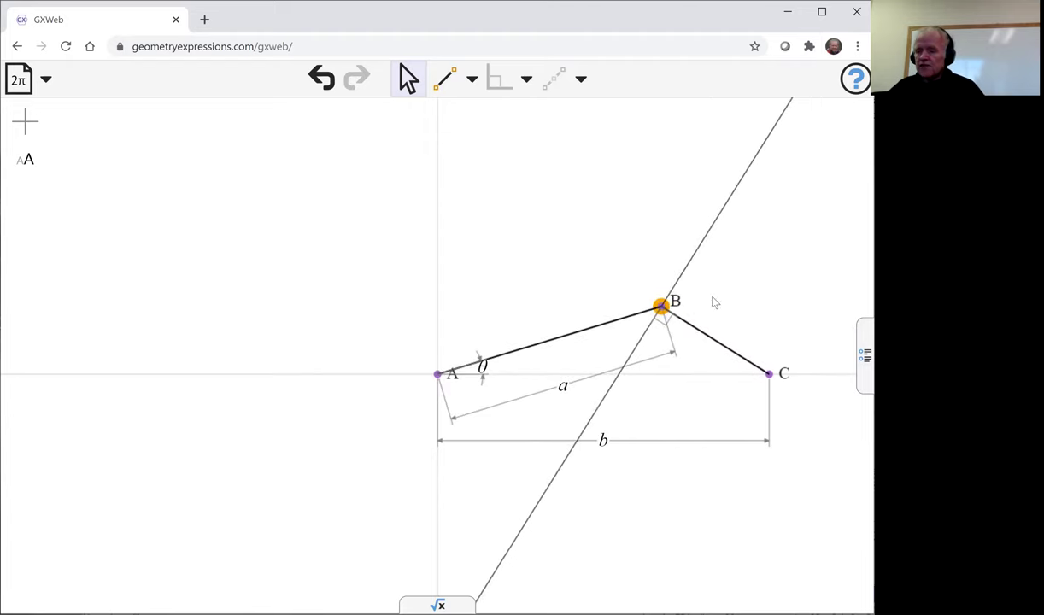
Step: Trace the perpendicular line's locus over θ, producing the hyperbola envelope, and swing B
left_click(720, 220)
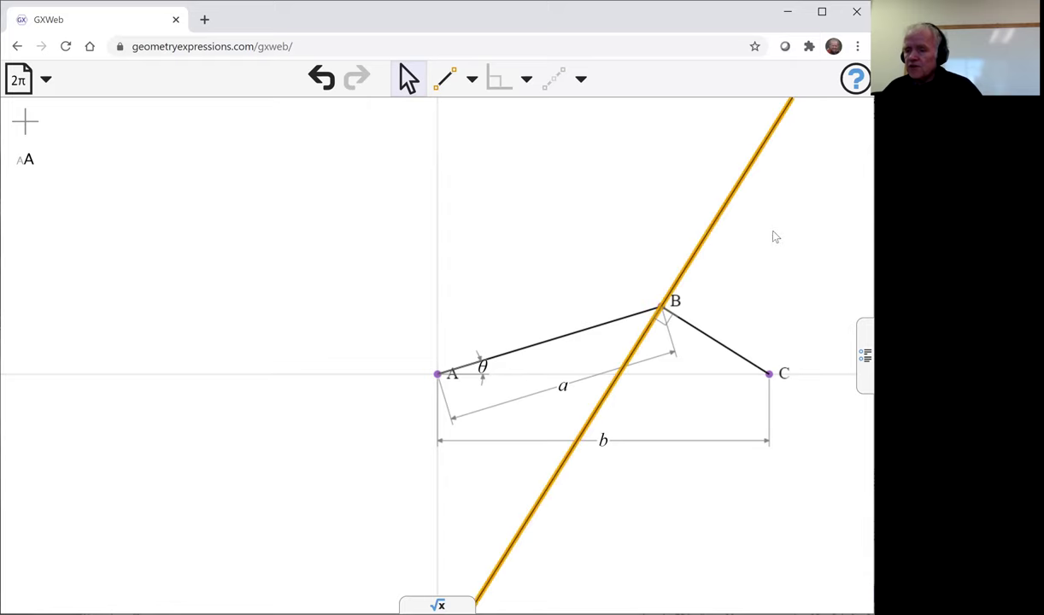
left_click(581, 80)
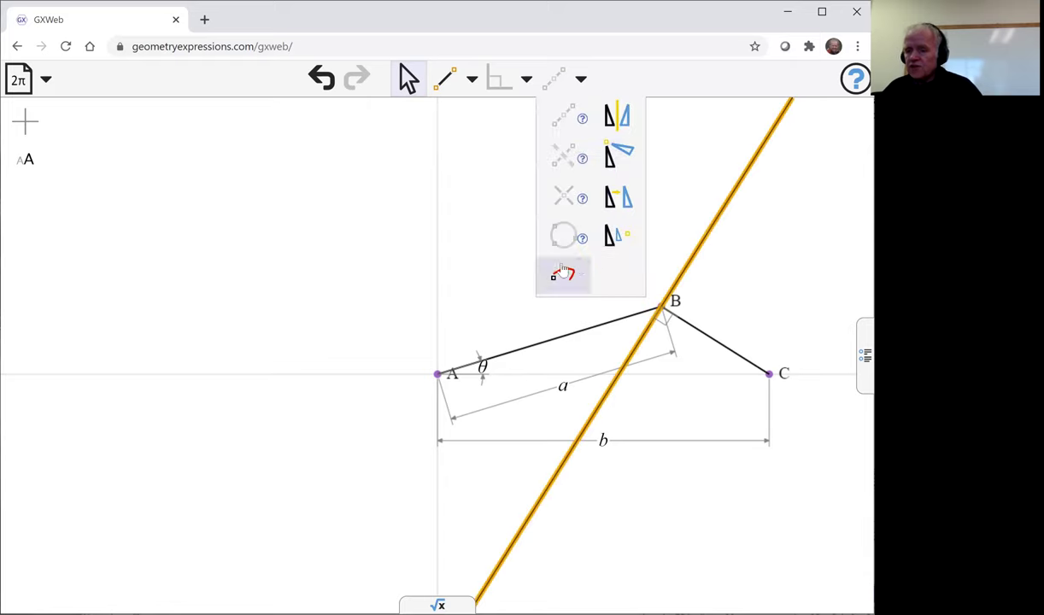
left_click(580, 269)
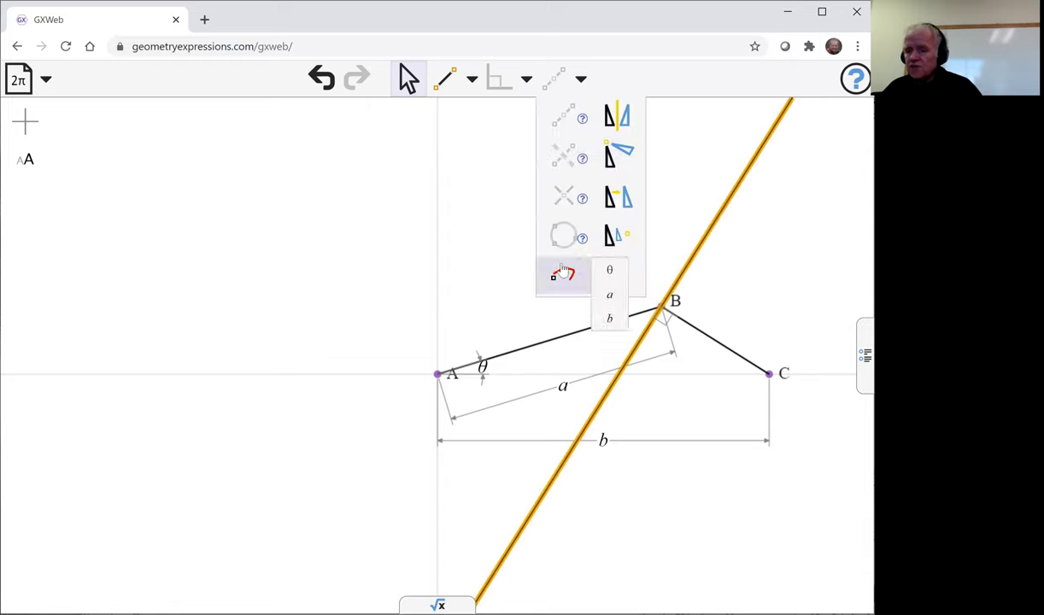
left_click(609, 272)
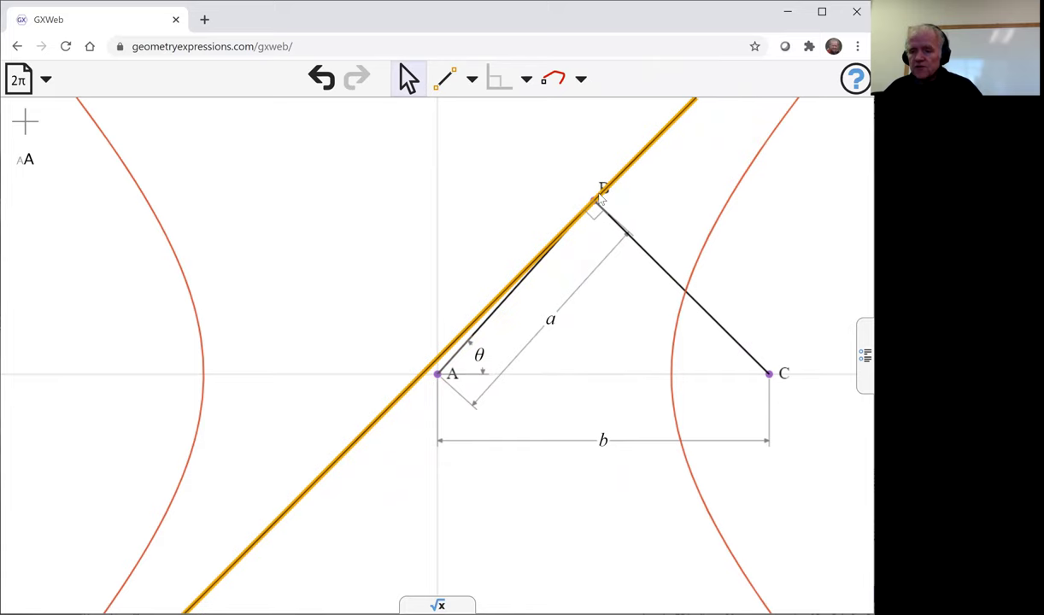
left_click_drag(576, 190, 586, 287)
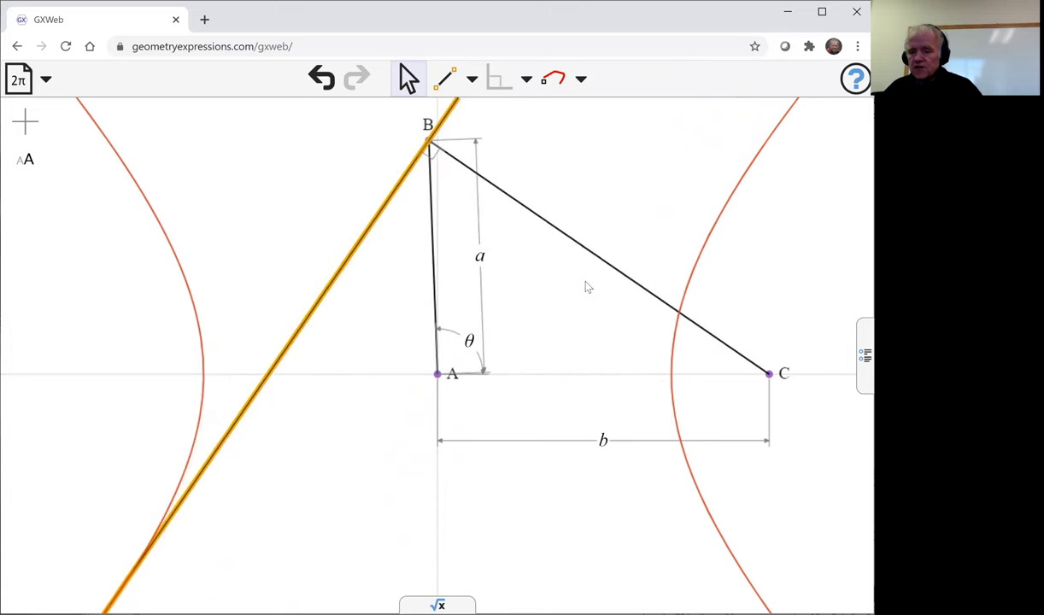
Step: Deselect the line and open the algebra panel's expression input
left_click(744, 301)
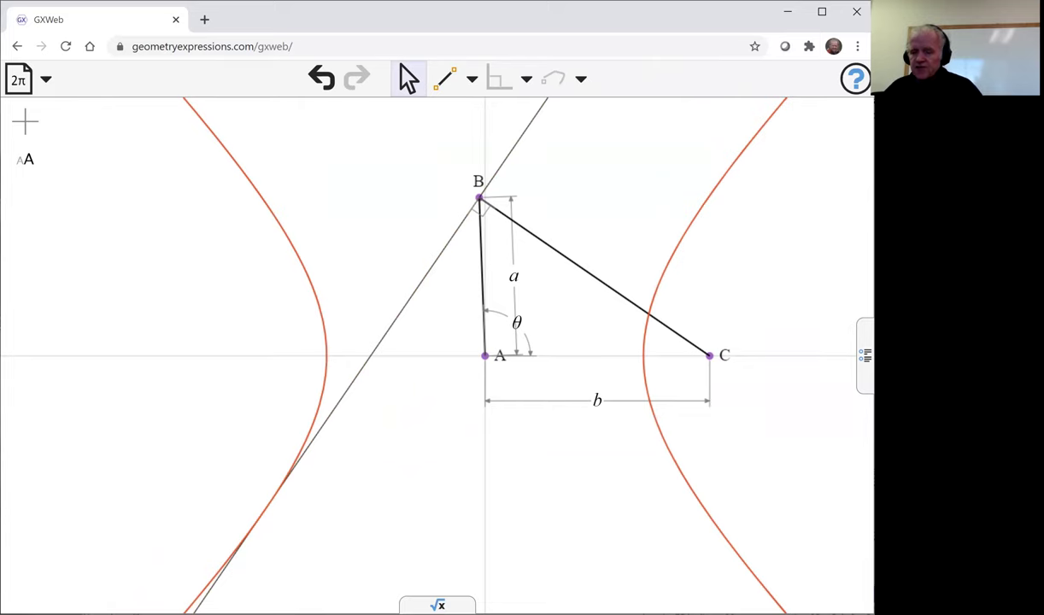
left_click(427, 604)
left_click(23, 432)
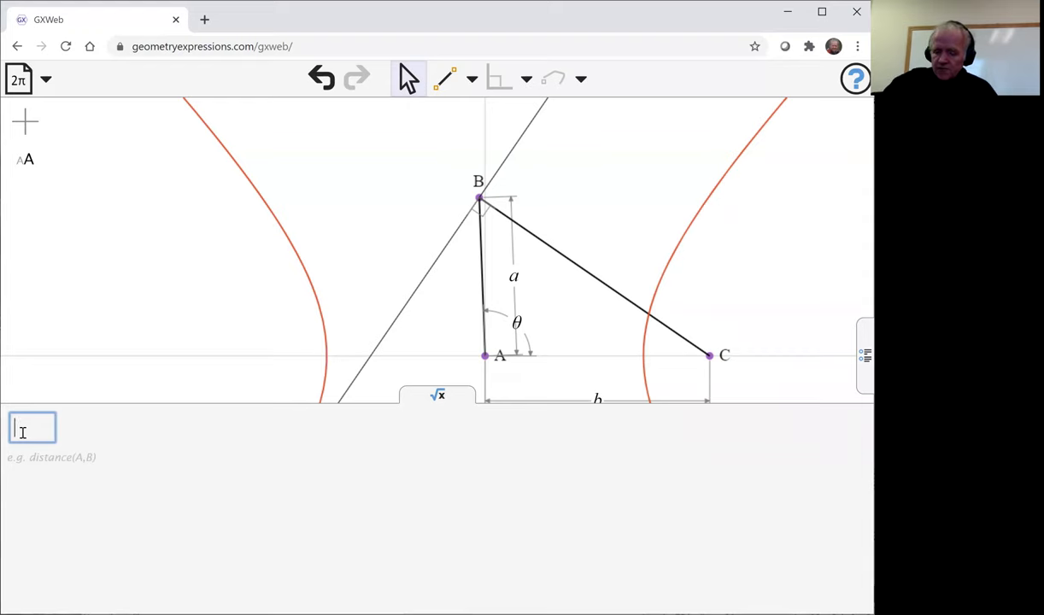
Step: Evaluate equation(K0) for the hyperbola, giving Y²·a² − a⁴ + a²·b² + X²·(a² − b²)
type("eq")
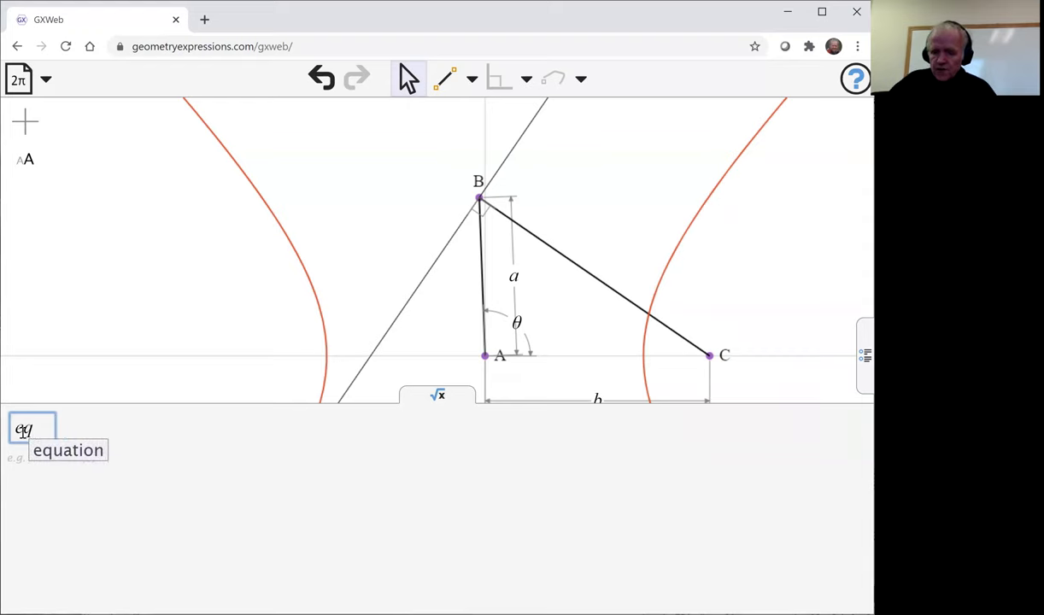
left_click(37, 449)
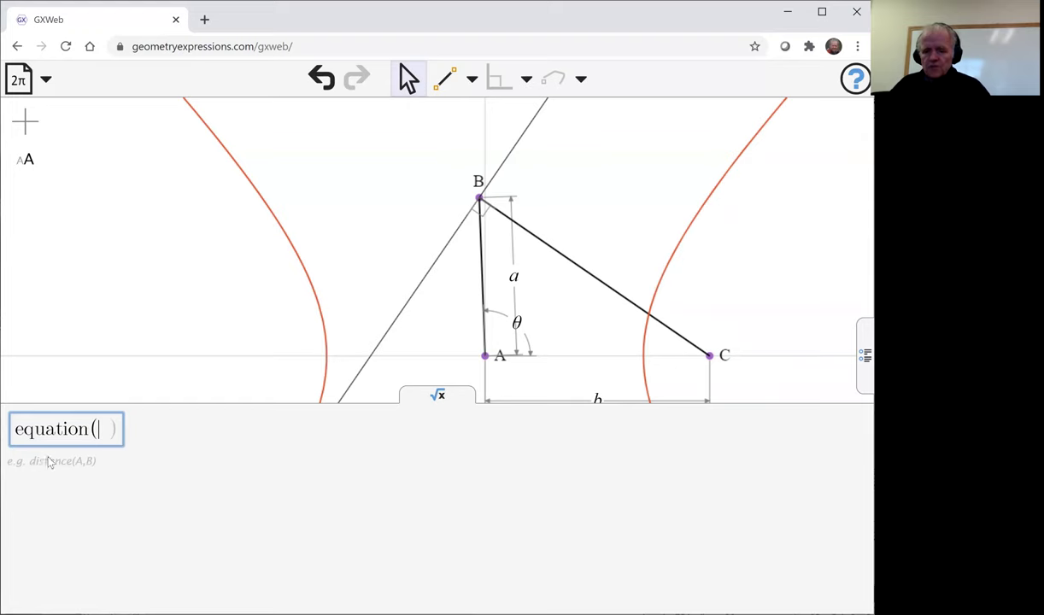
left_click(299, 261)
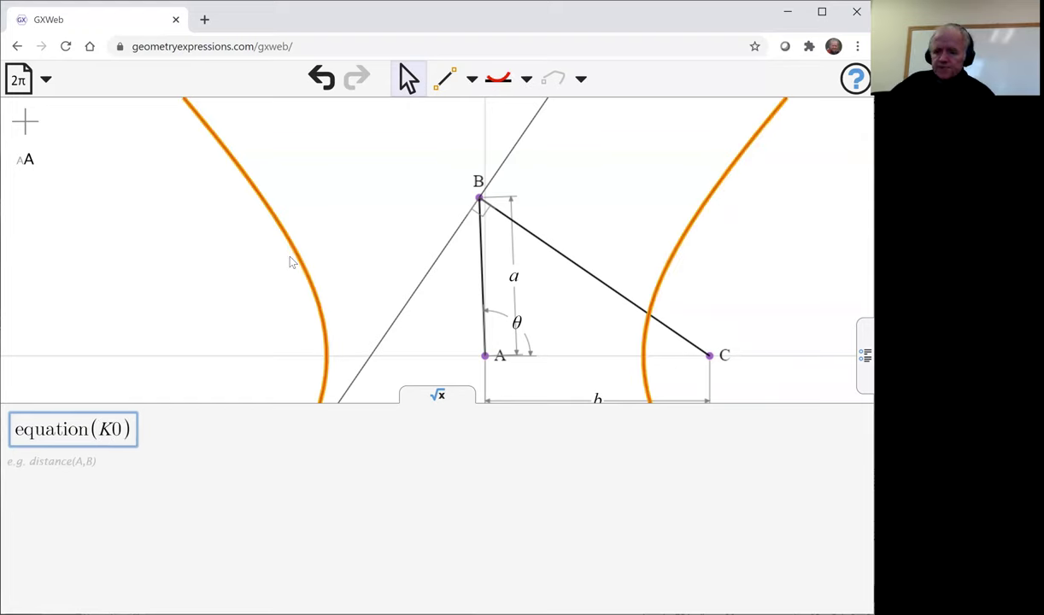
key("Return")
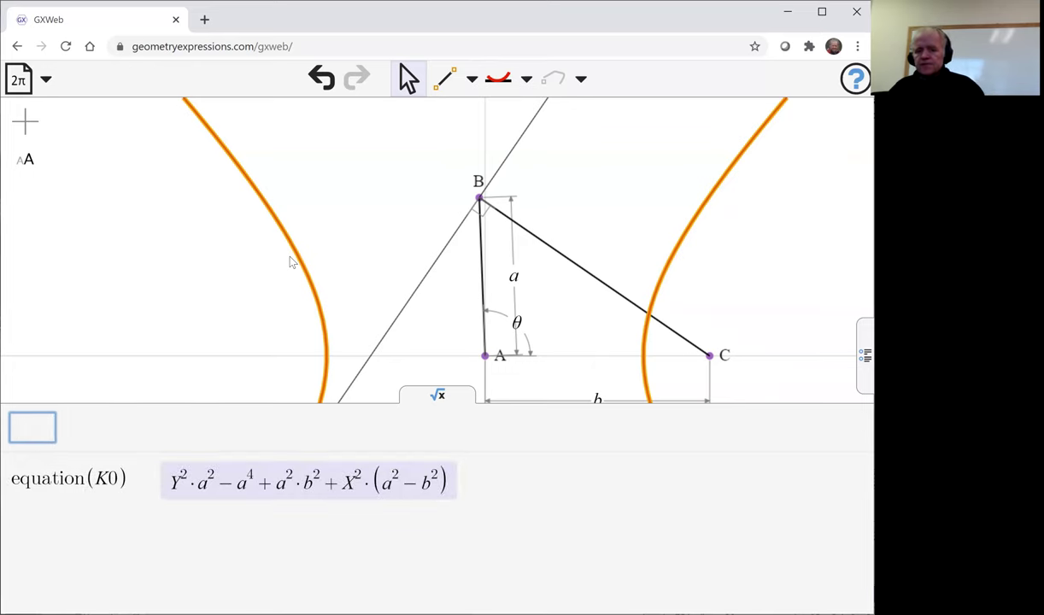
mouse_move(261, 498)
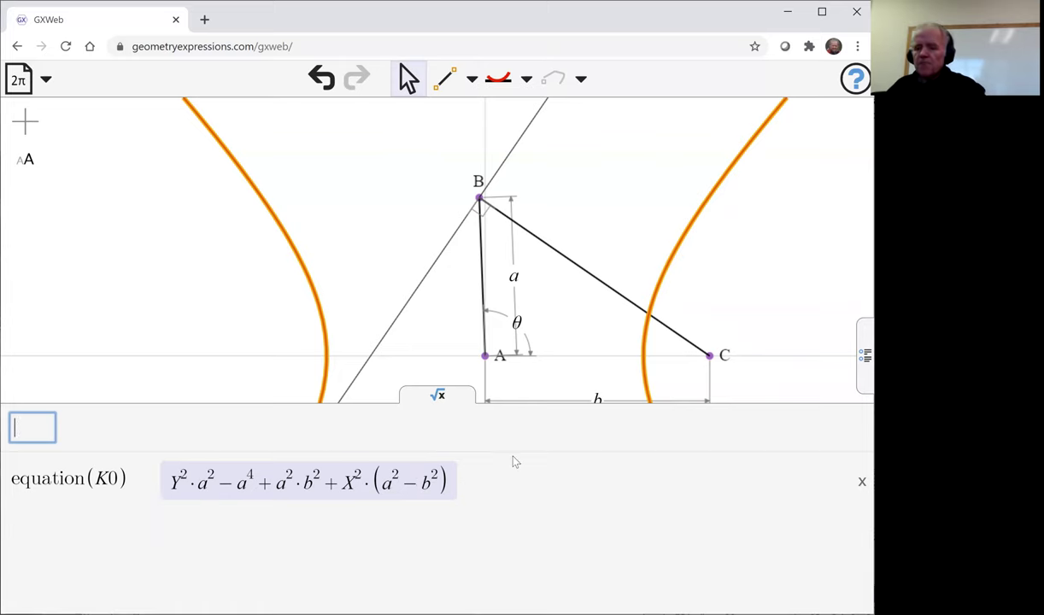
Step: Close the algebra panel and place point D on the x-axis left of the hyperbola
left_click(457, 406)
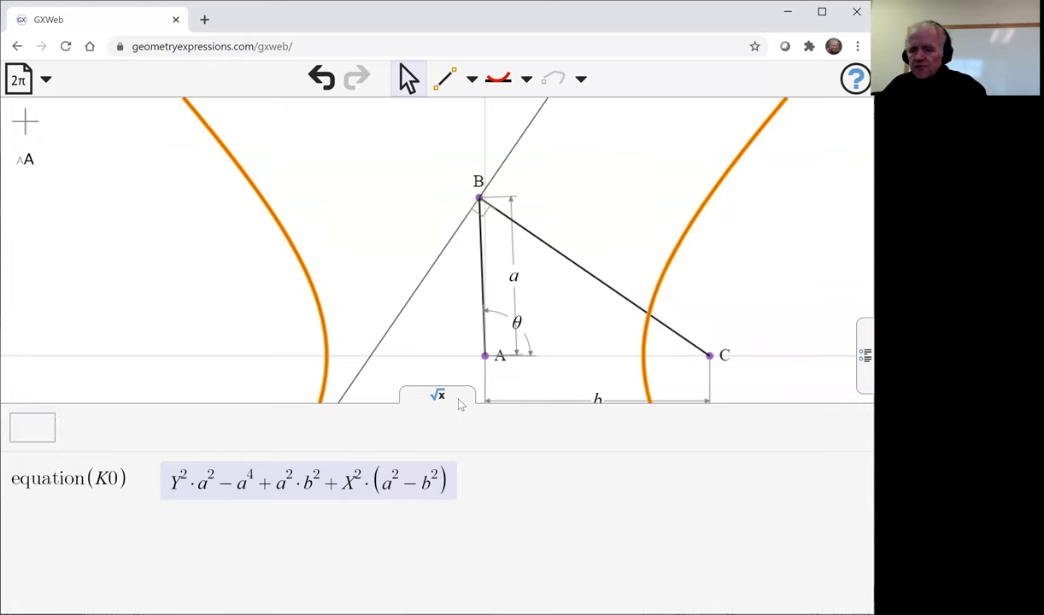
left_click(459, 400)
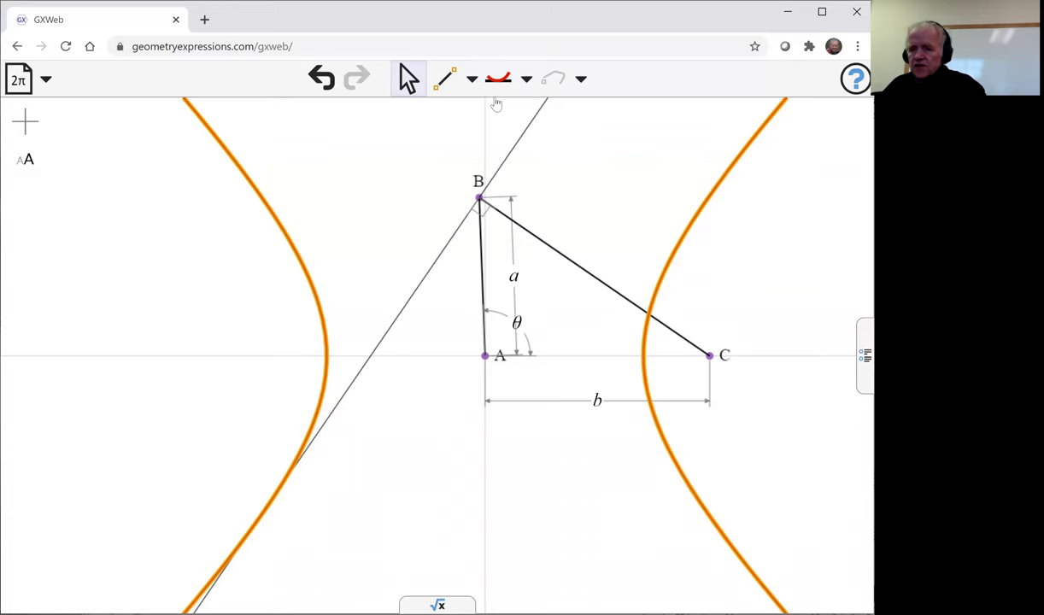
left_click(472, 79)
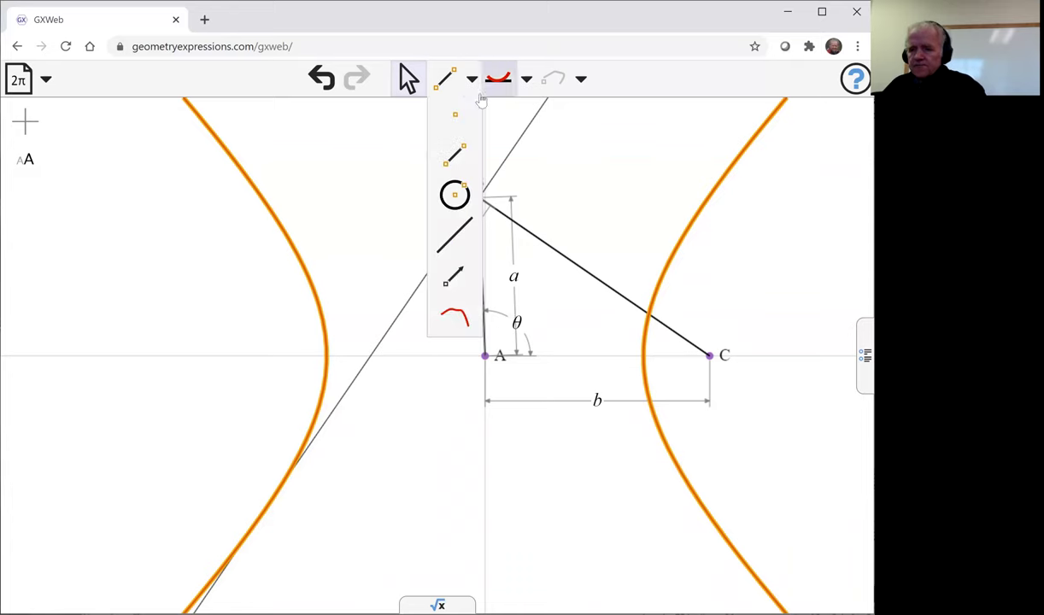
left_click(455, 114)
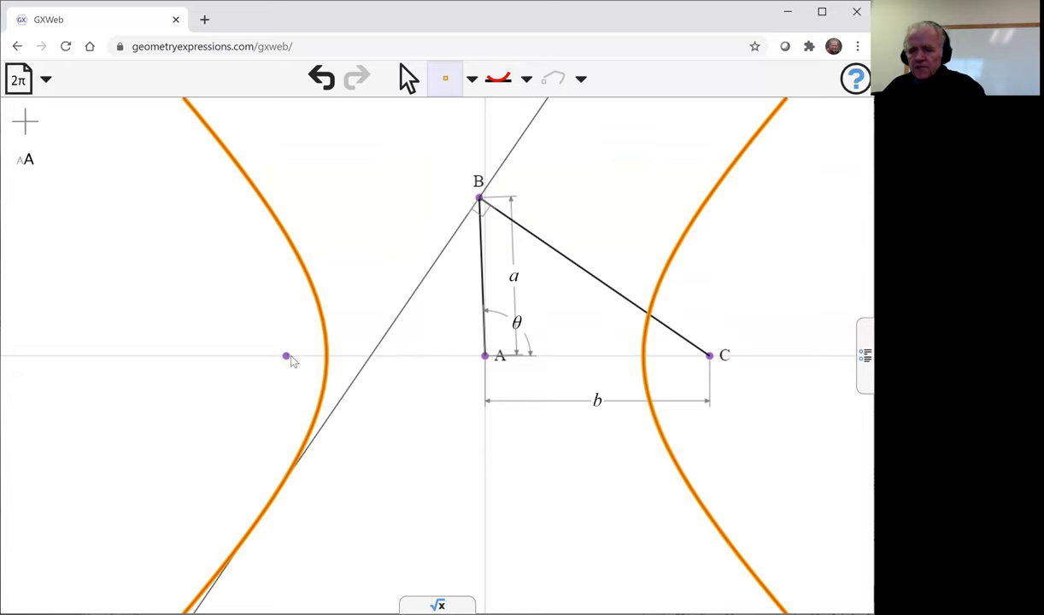
left_click(299, 355)
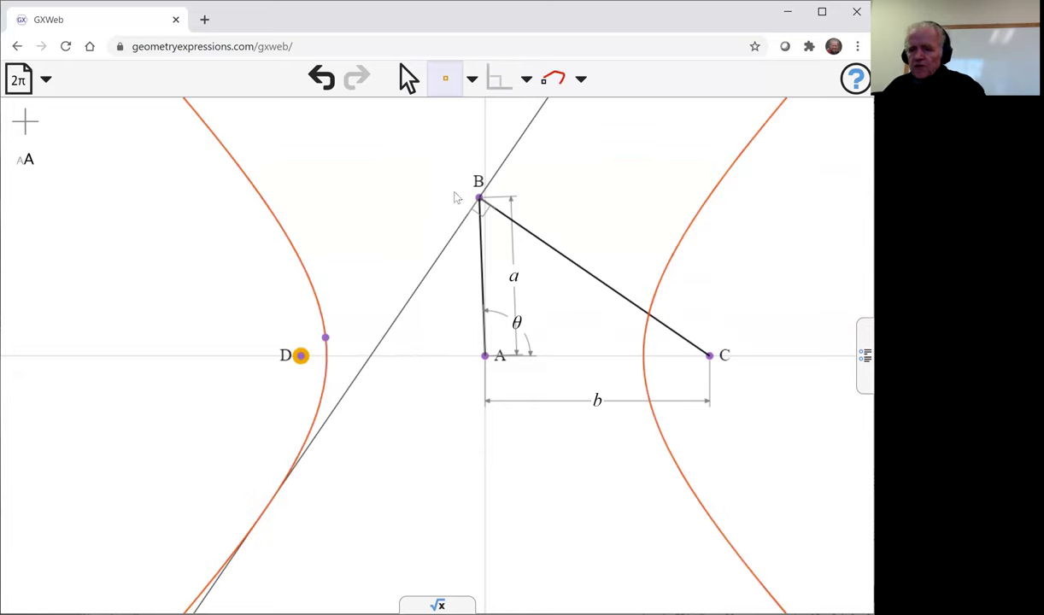
Step: Select D with the hyperbola, then clear it and swing crank B right of A
left_click(408, 81)
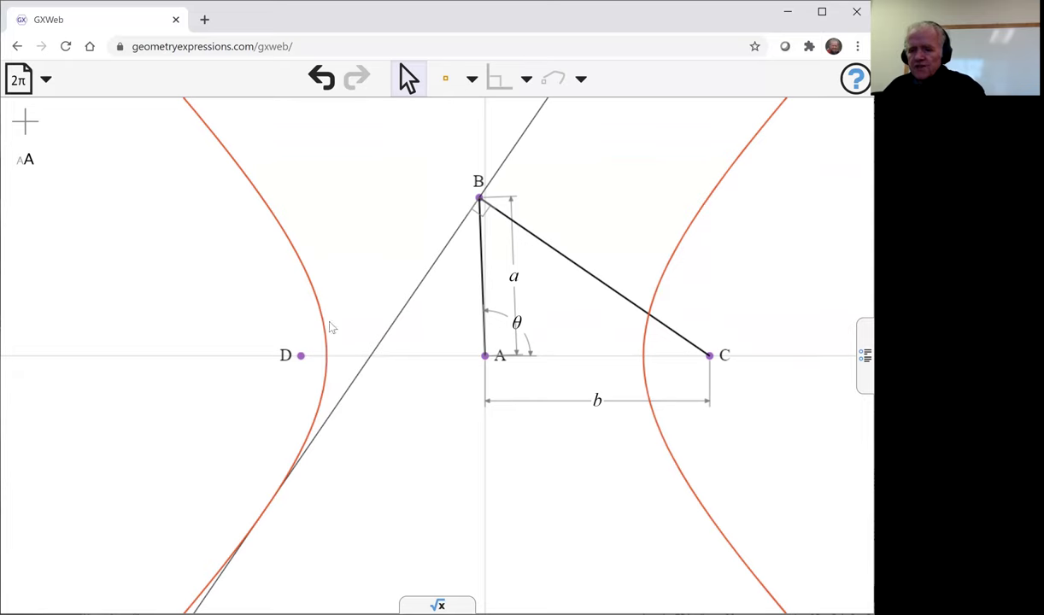
left_click(300, 357)
left_click(323, 319)
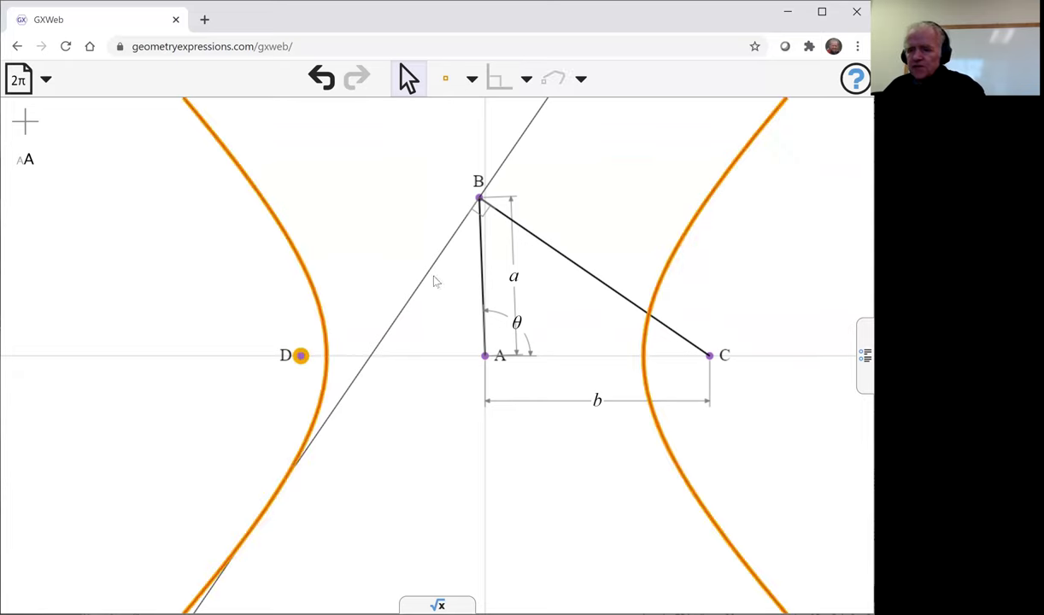
left_click(579, 82)
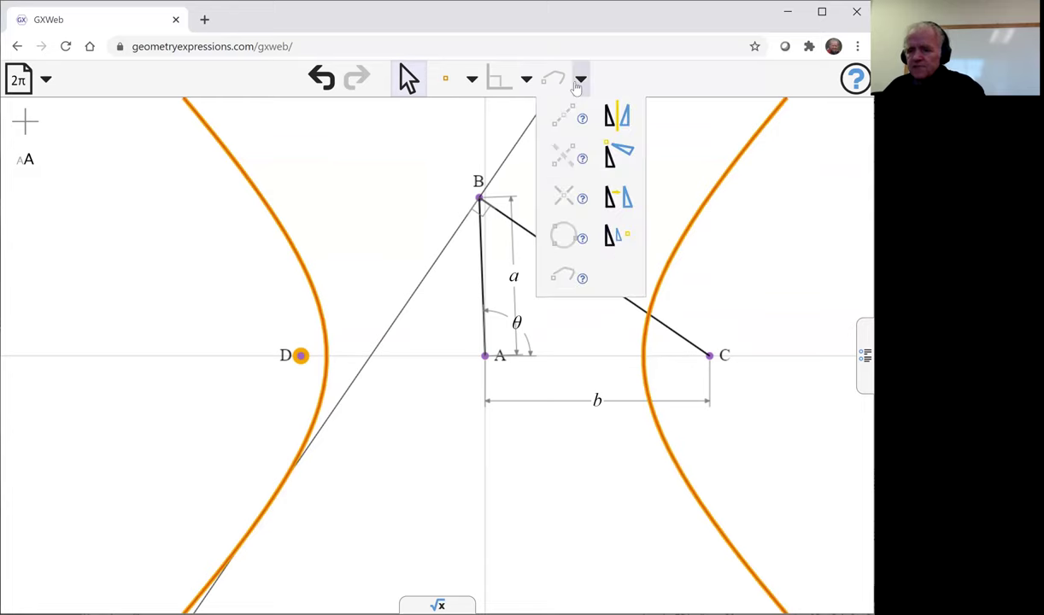
left_click(527, 79)
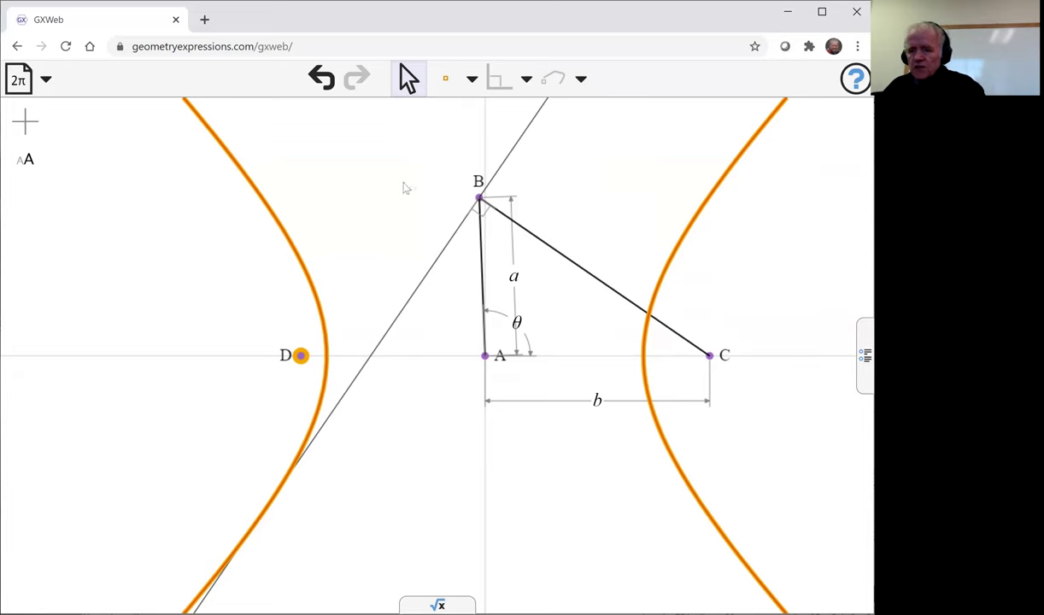
left_click(582, 180)
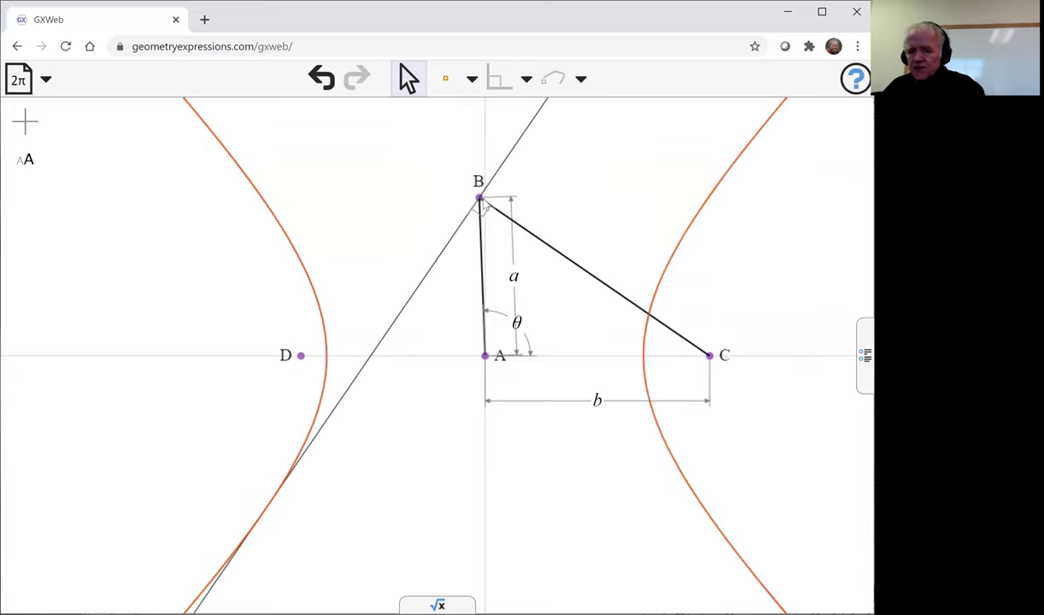
left_click_drag(473, 203, 571, 302)
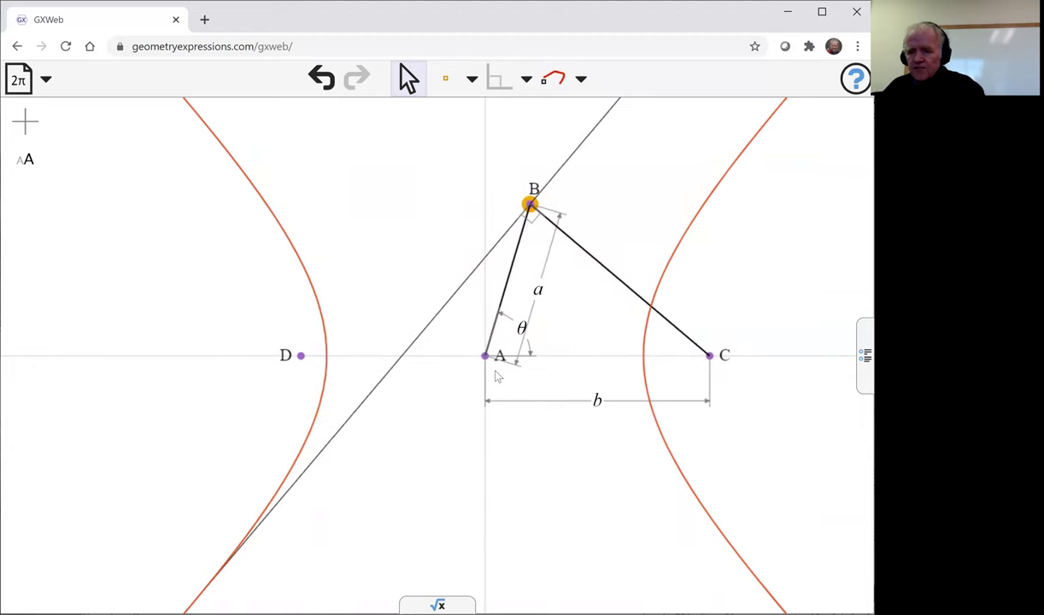
Step: Constrain distance DA to a, putting D at the hyperbola's left vertex
left_click(299, 354, "shift")
left_click(432, 252)
left_click(484, 358)
left_click(301, 355, "shift")
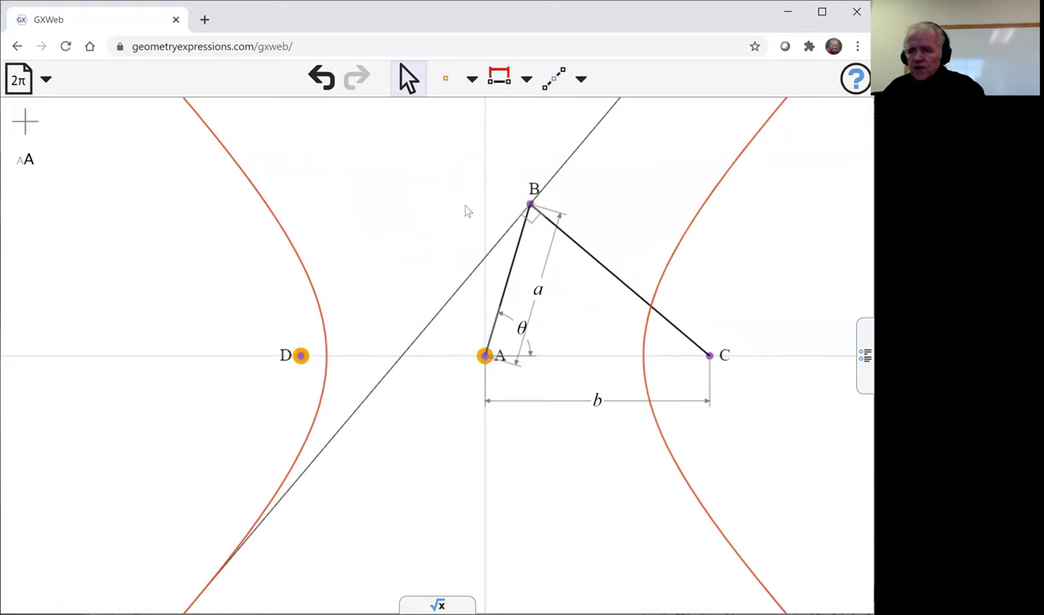
left_click(499, 78)
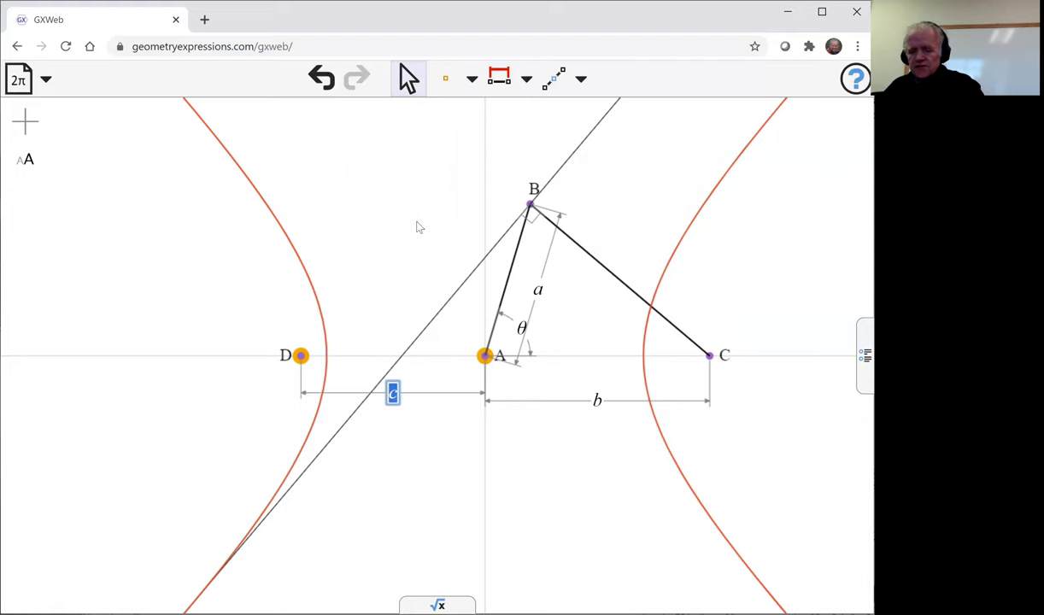
type("d")
key("Return")
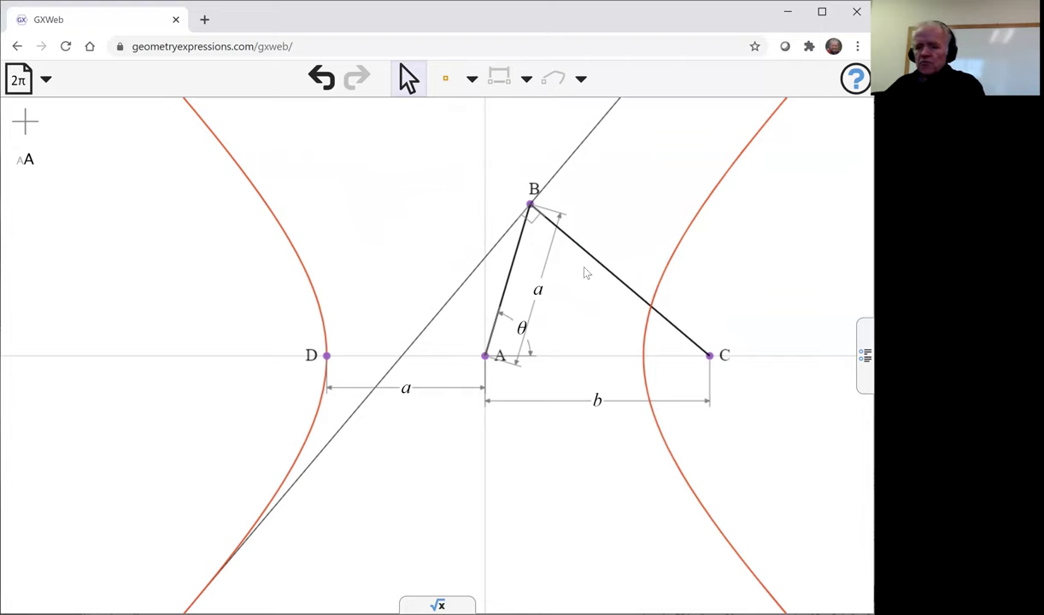
Step: Drop a perpendicular from D to the line through B, creating foot point E
left_click(327, 357)
left_click(423, 334)
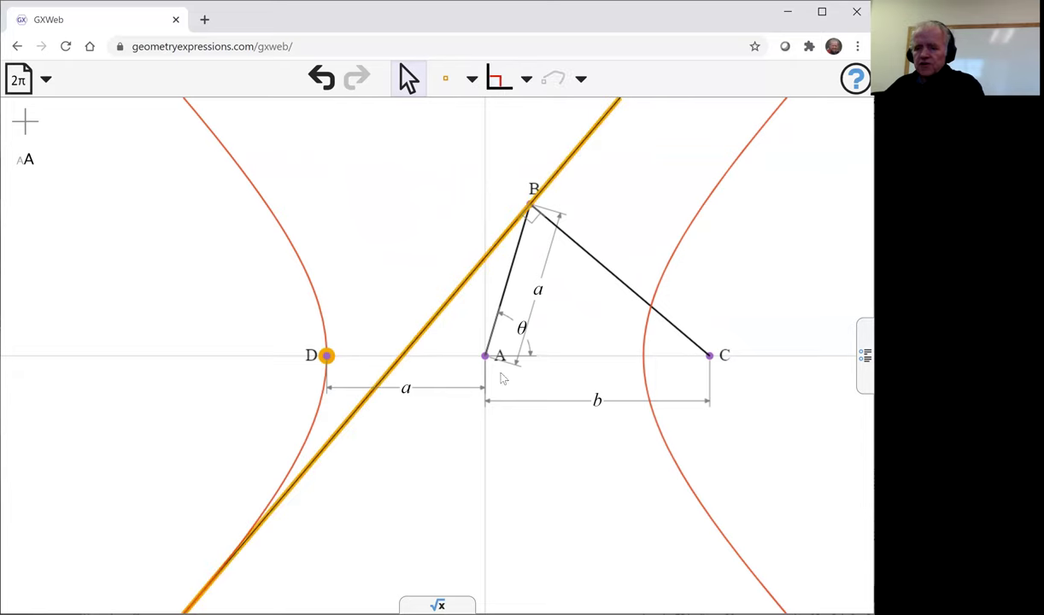
left_click(494, 81)
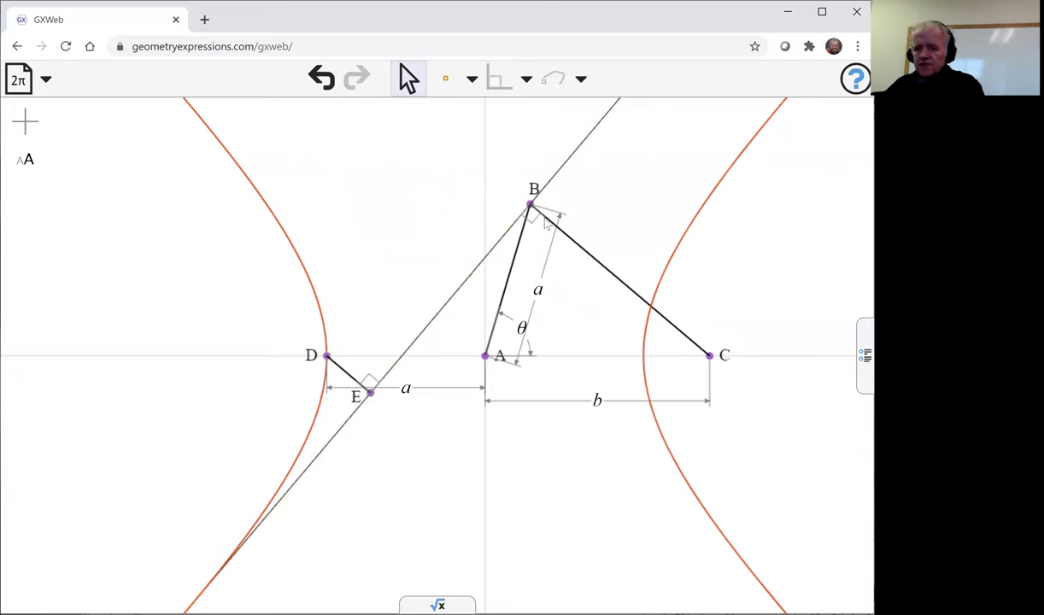
Step: Trace E's locus as θ varies, producing the teardrop curve
left_click(371, 394)
left_click(556, 86)
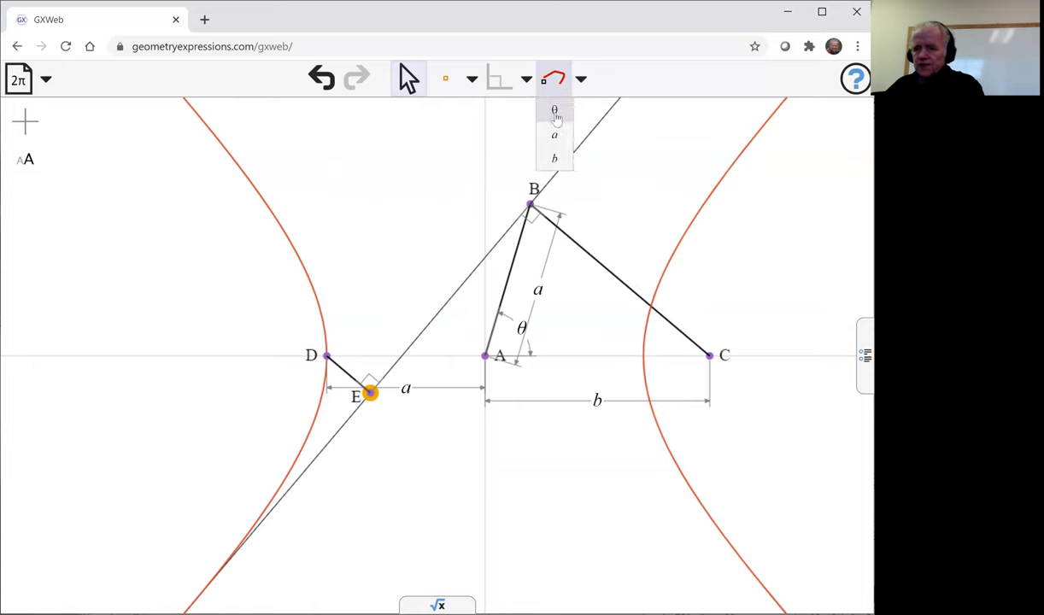
left_click(556, 113)
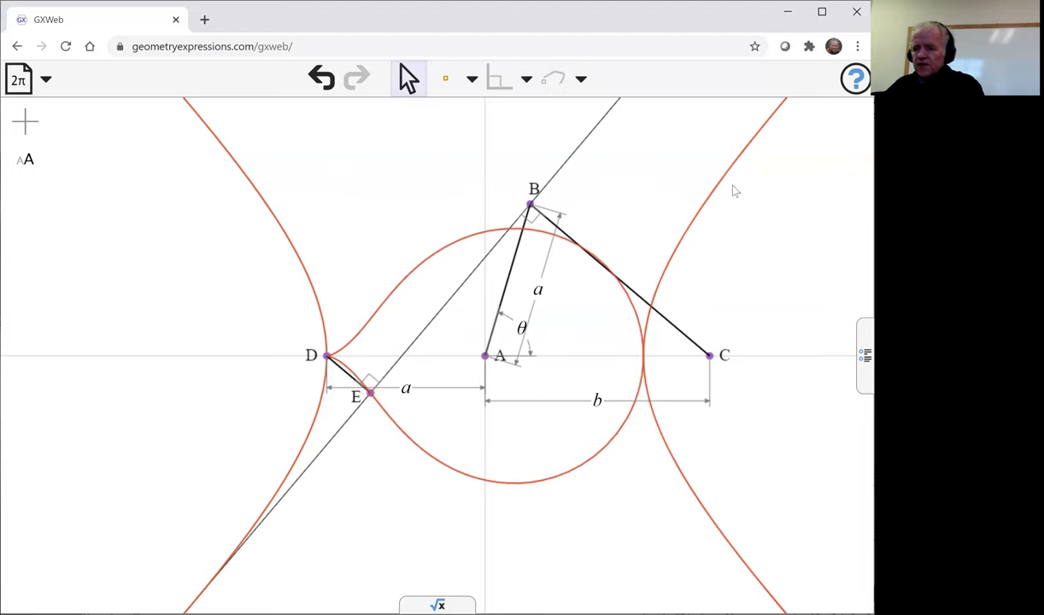
Step: Change the hyperbola's colour to blue via Select Color..., then deselect it
left_click(713, 199)
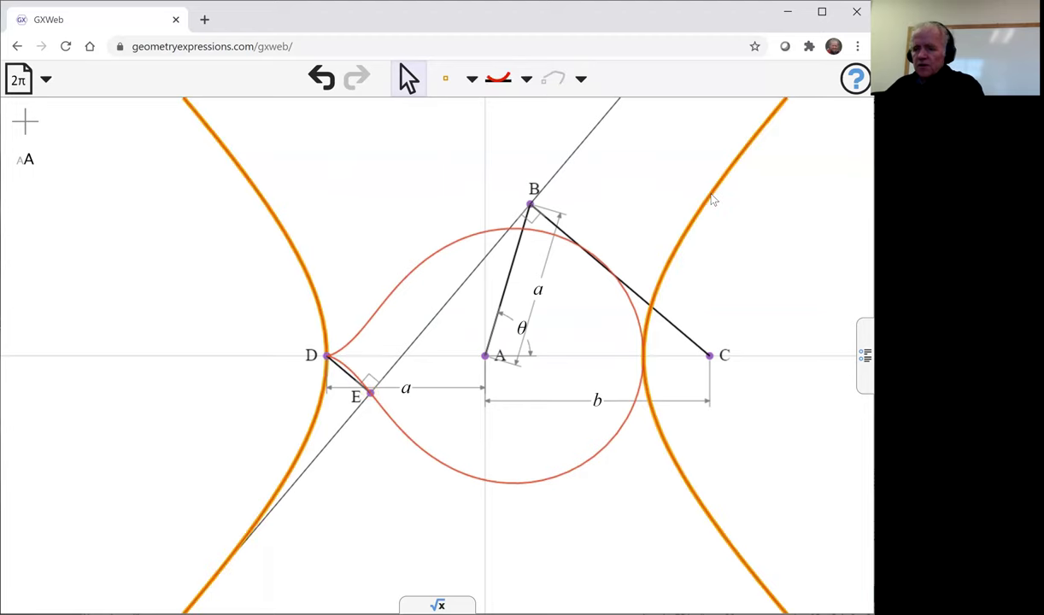
right_click(714, 199)
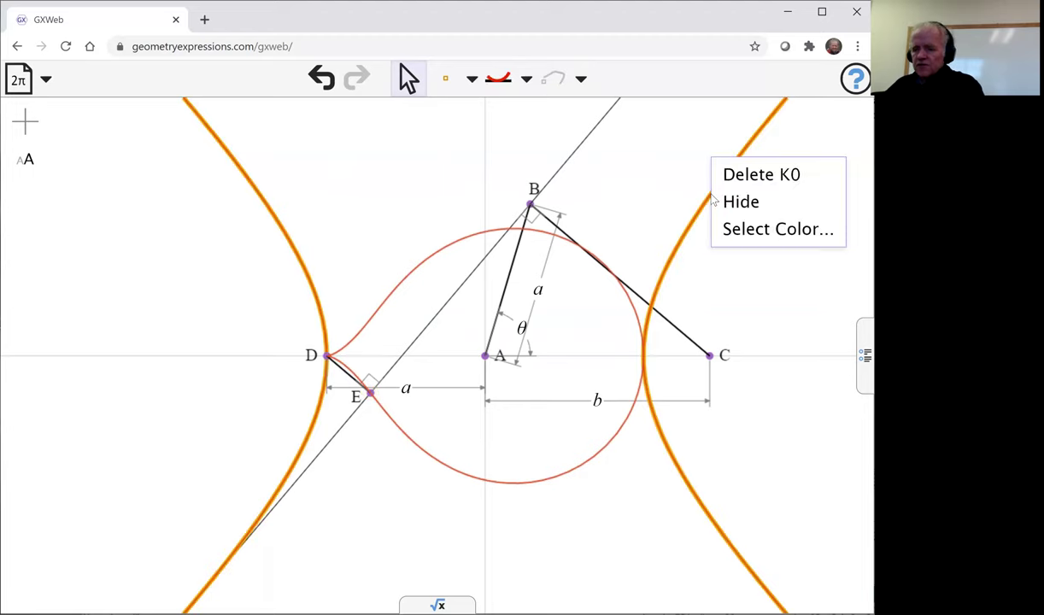
left_click(742, 233)
left_click(779, 180)
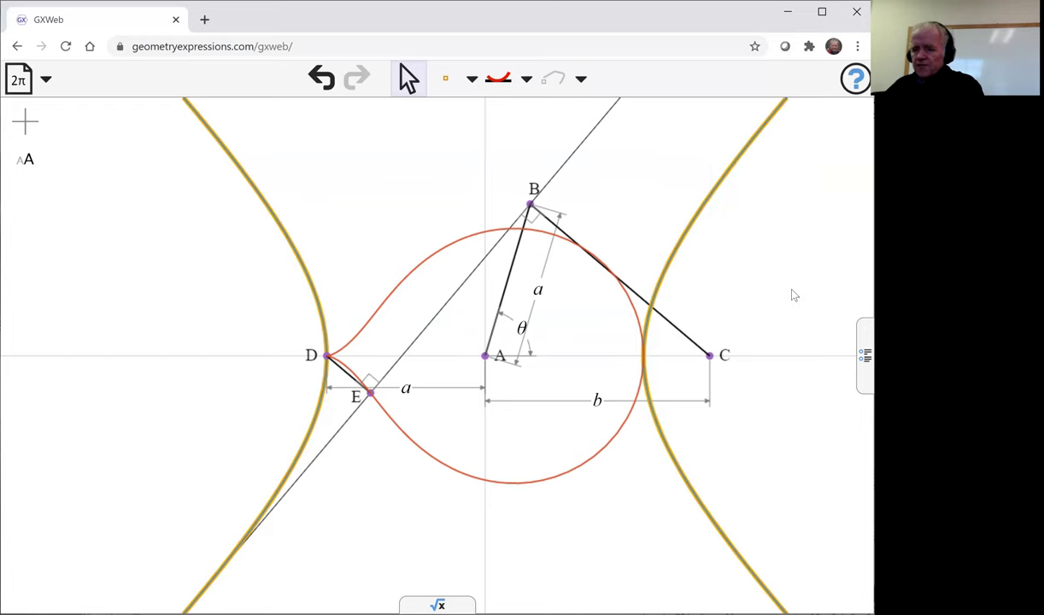
left_click(756, 276)
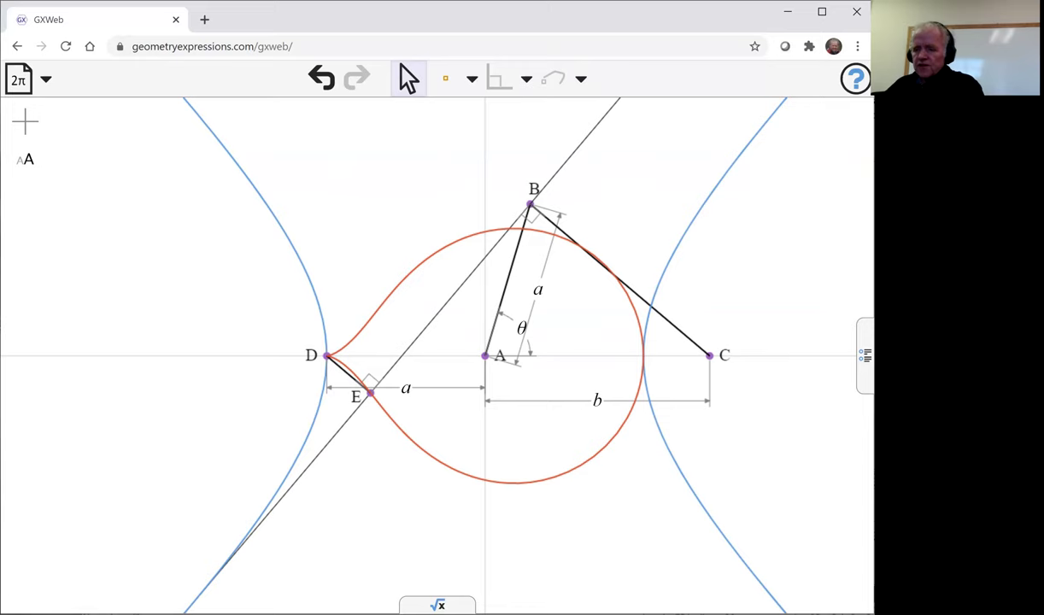
Step: Show the variables panel and raise b's slider to about 12.705
left_click(864, 355)
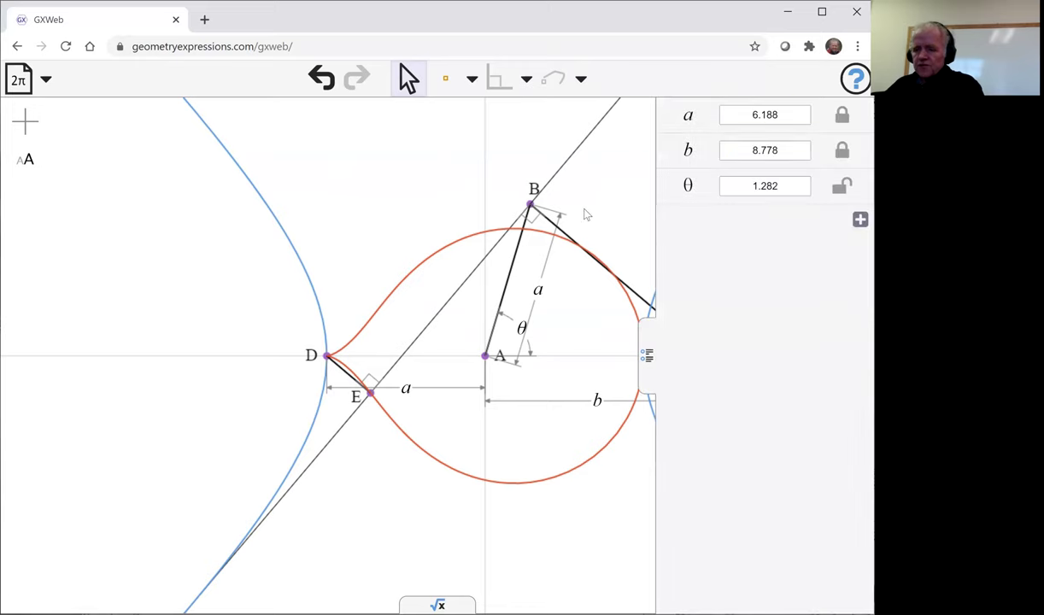
left_click(704, 152)
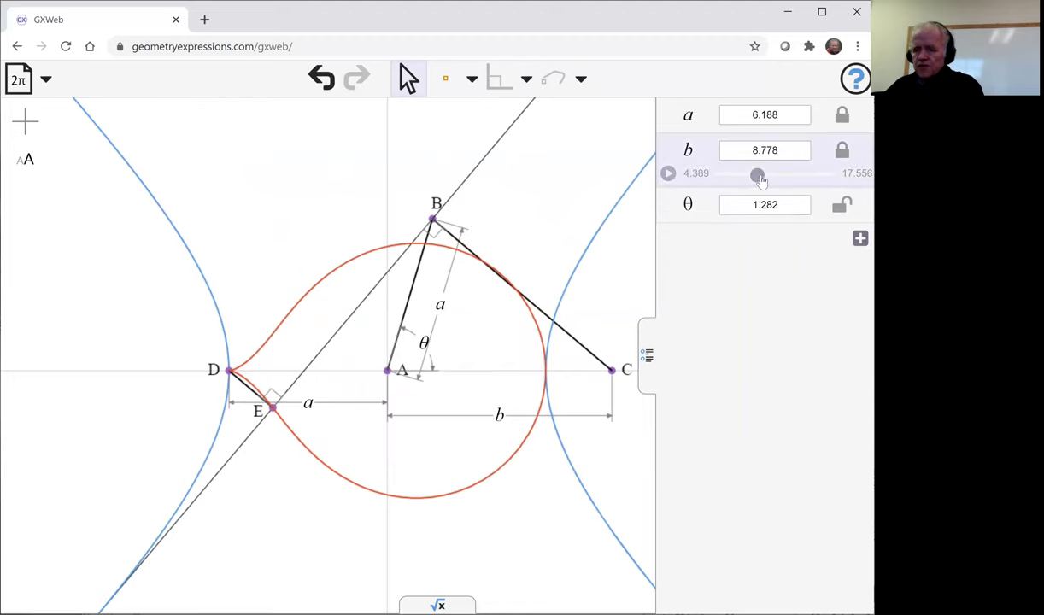
left_click_drag(760, 179, 792, 186)
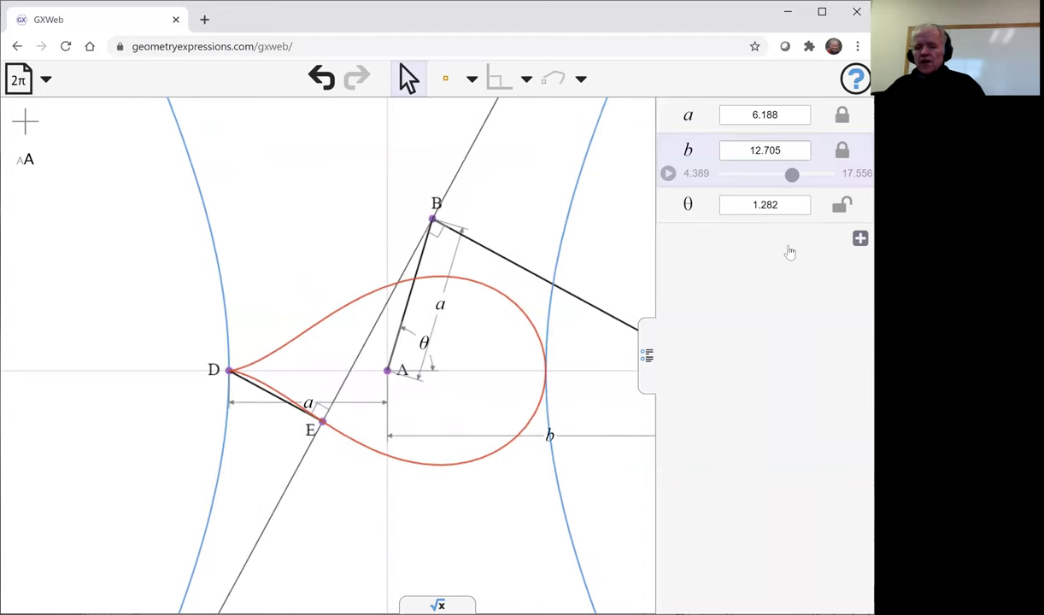
Step: Animate θ to rotate the crank, pause at θ = 0.616, and pan the view up
mouse_move(717, 214)
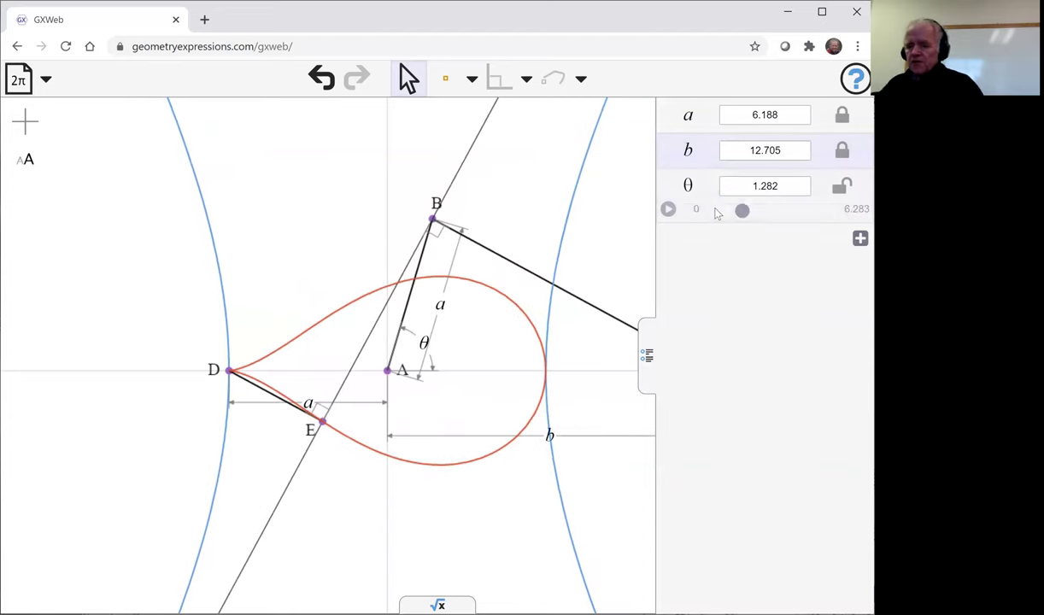
left_click(668, 210)
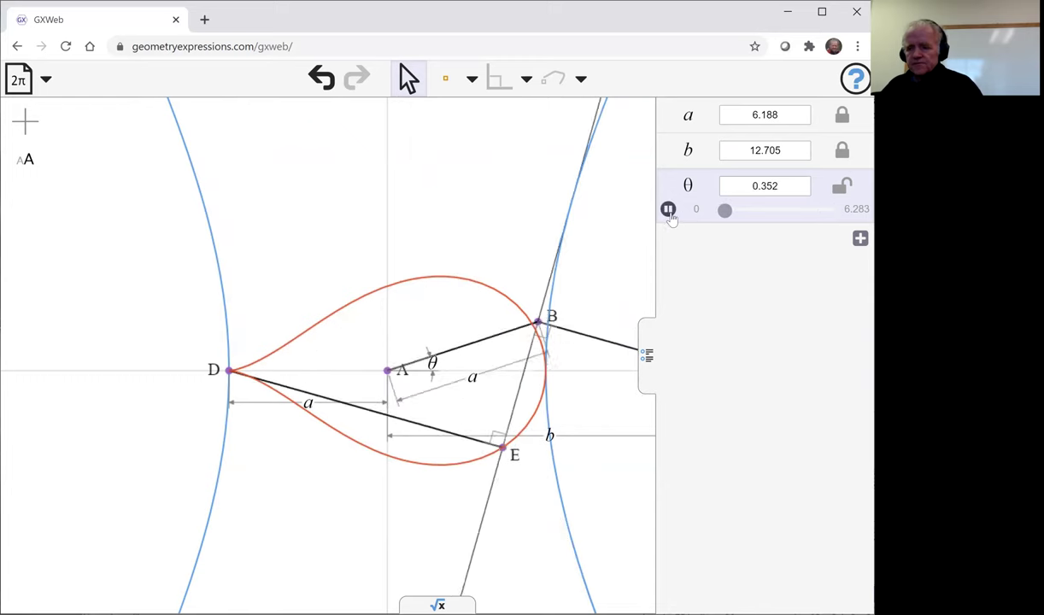
left_click(668, 209)
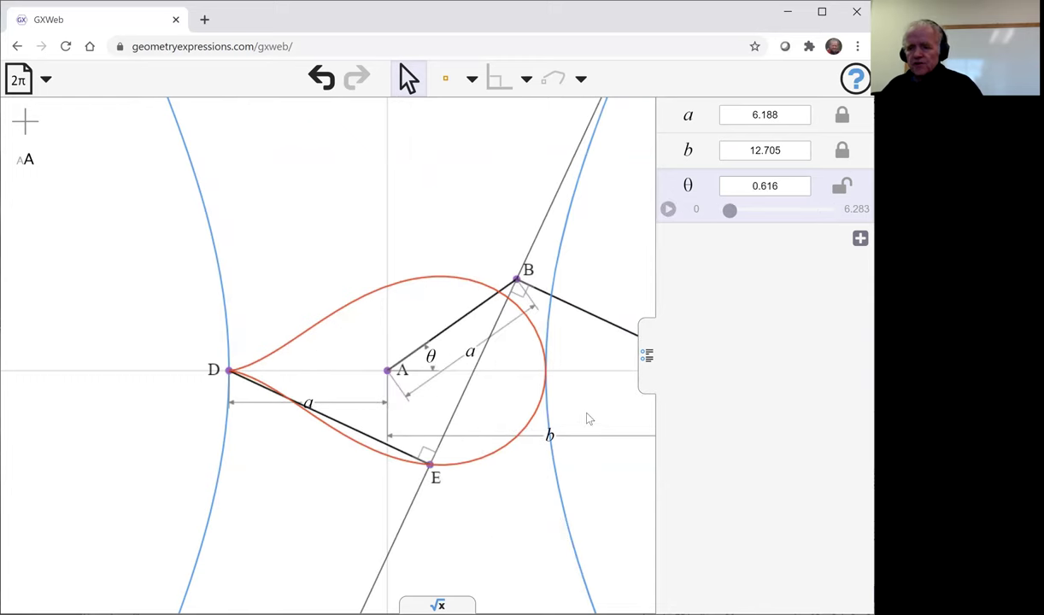
left_click_drag(588, 419, 567, 315)
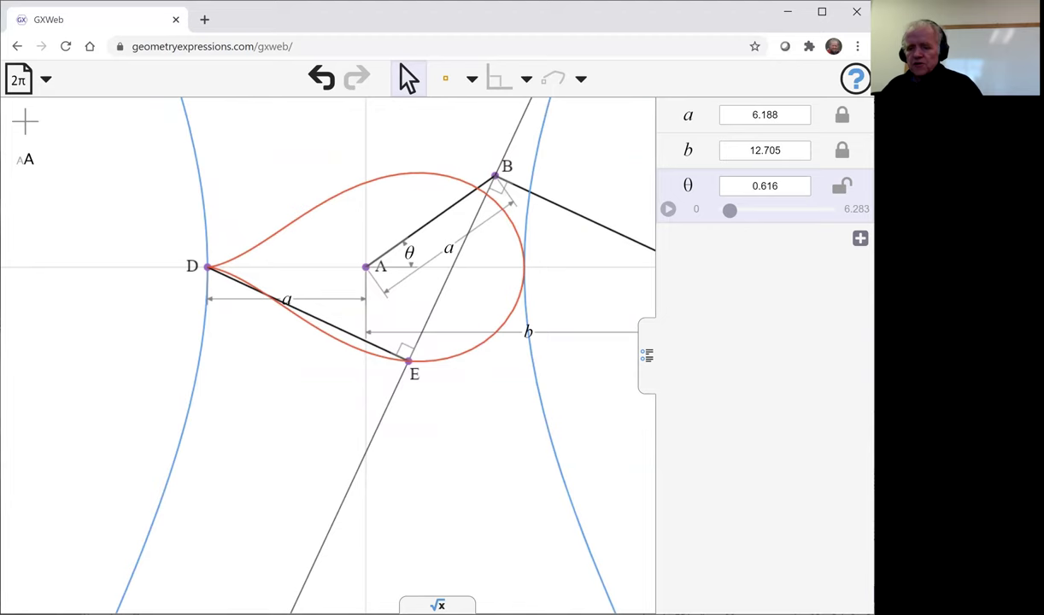
Step: Evaluate equation(K1) for the teardrop curve in the algebra panel, then collapse the variables panel
left_click(437, 605)
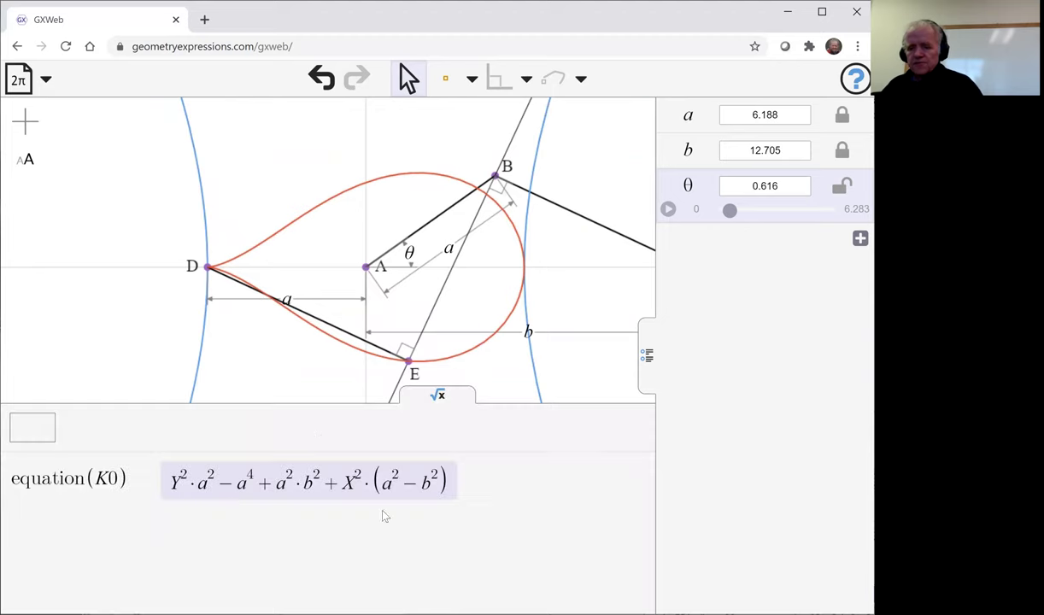
left_click(33, 428)
type("equat")
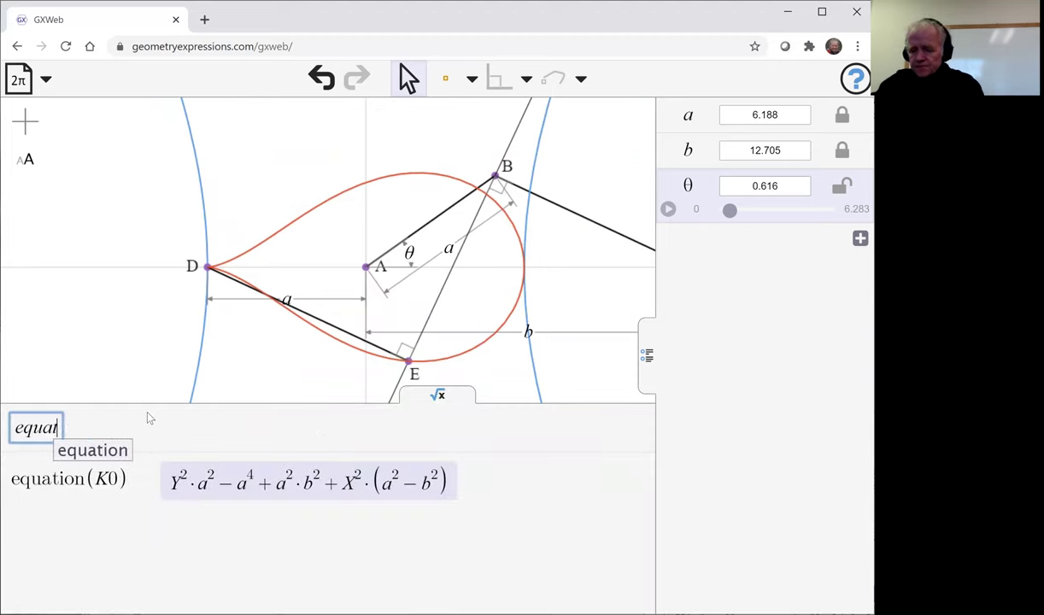
key("Tab")
type("(")
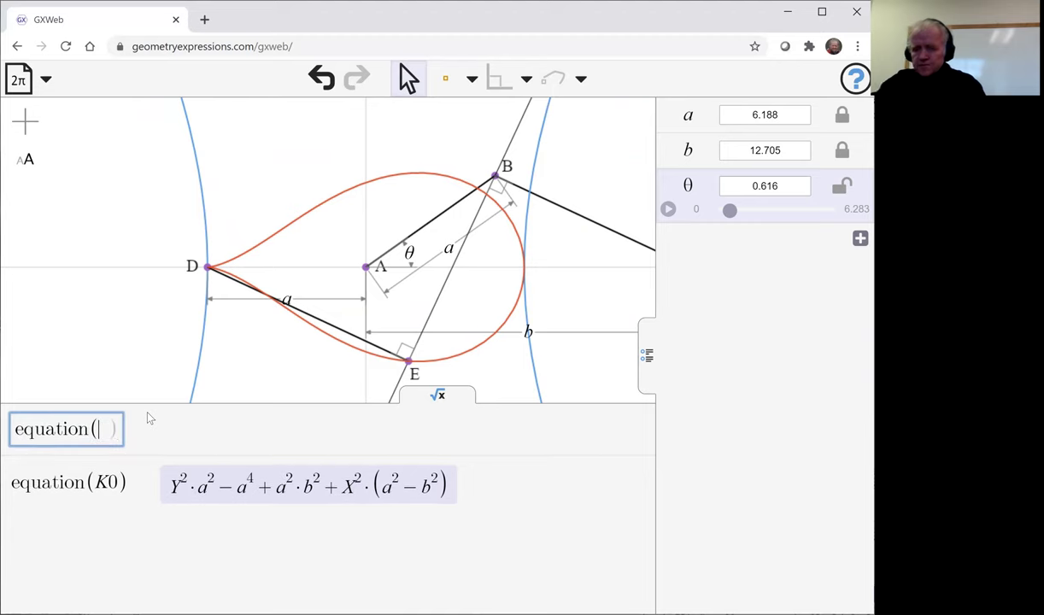
left_click(284, 238)
key("Return")
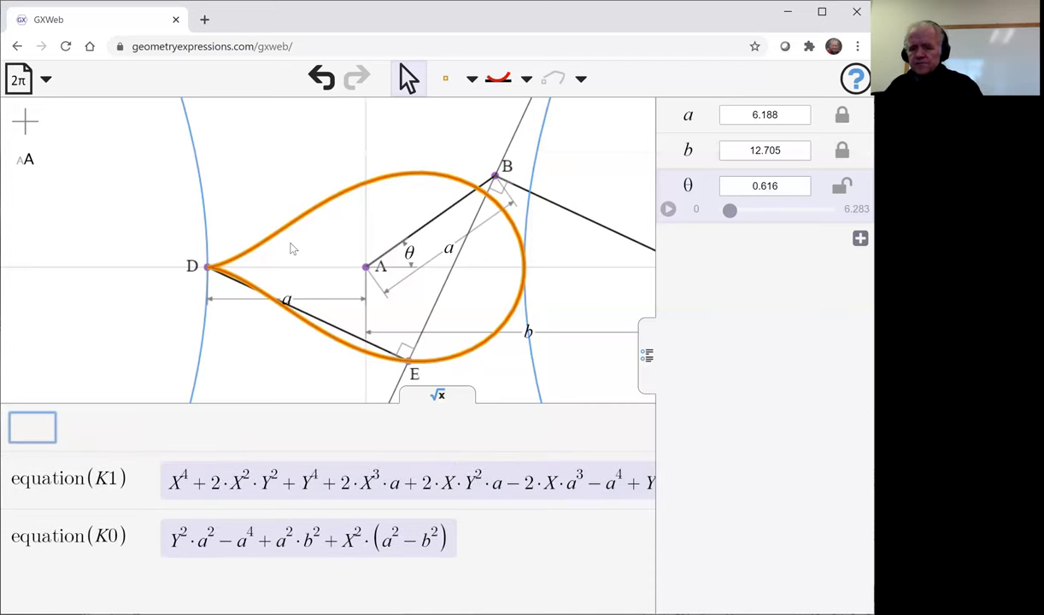
left_click(648, 358)
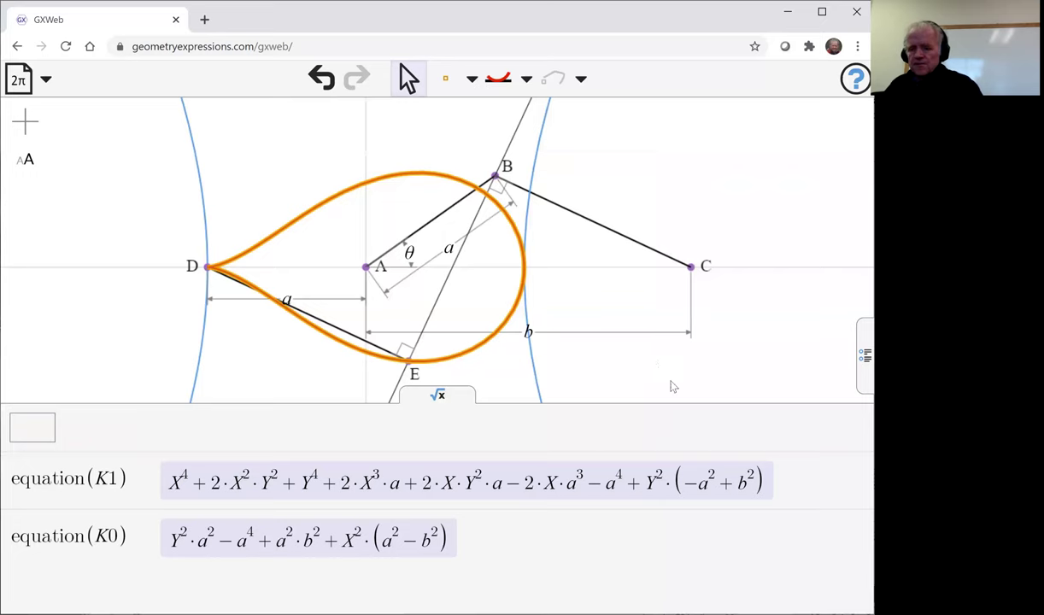
mouse_move(698, 501)
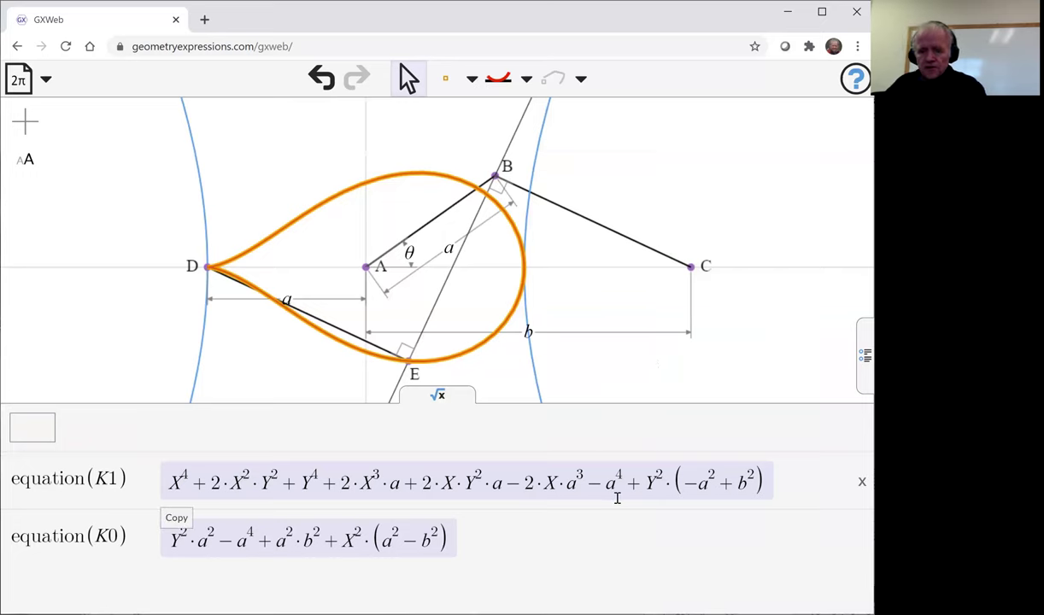